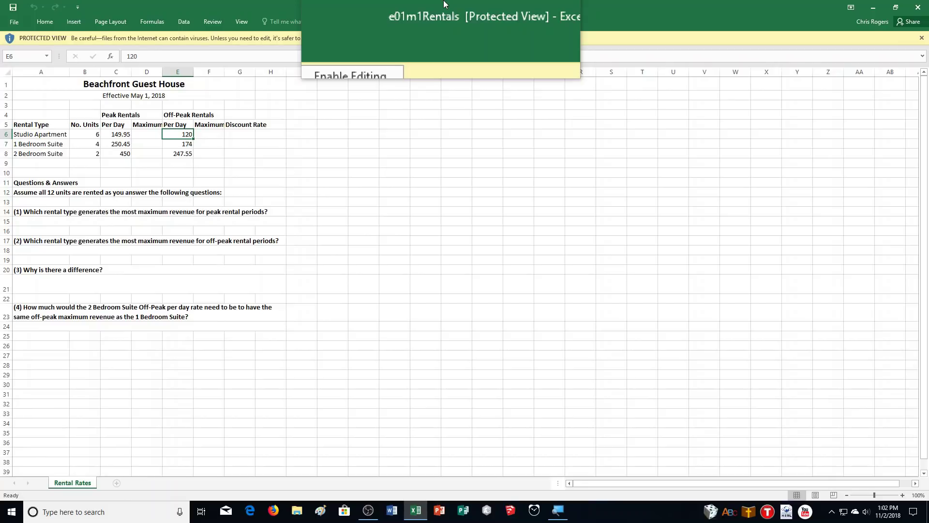
- Enable editing and save the workbook in Documents\CA Demonstration as e01m1Rentals with the student's name appended
drag(446, 4, 448, 4)
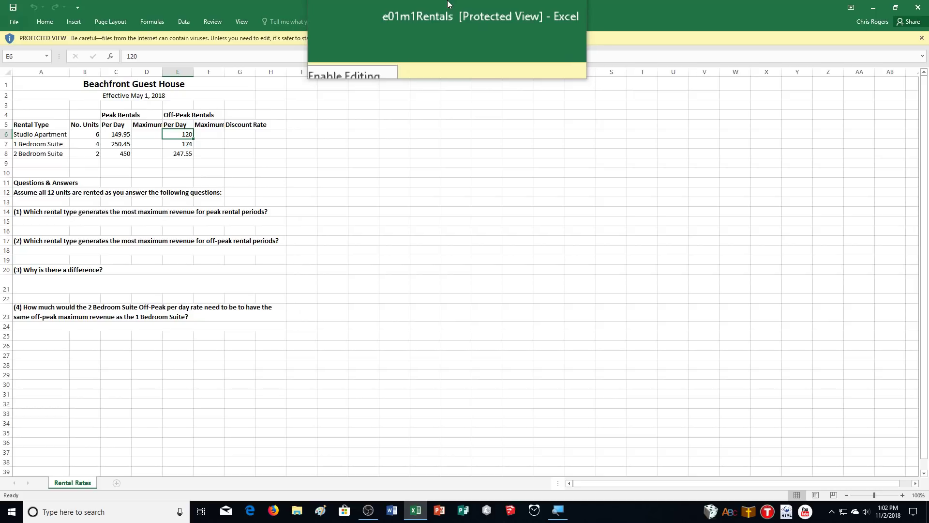
click(406, 37)
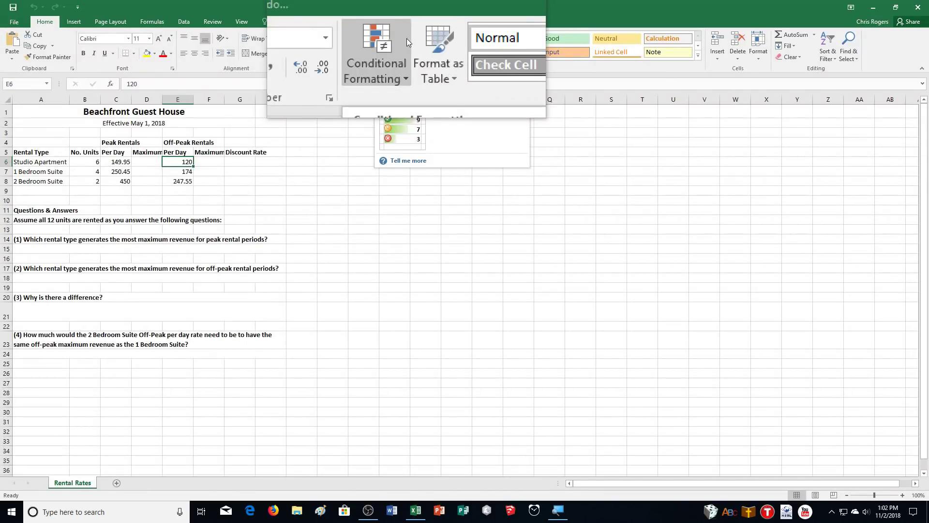
click(6, 23)
click(19, 118)
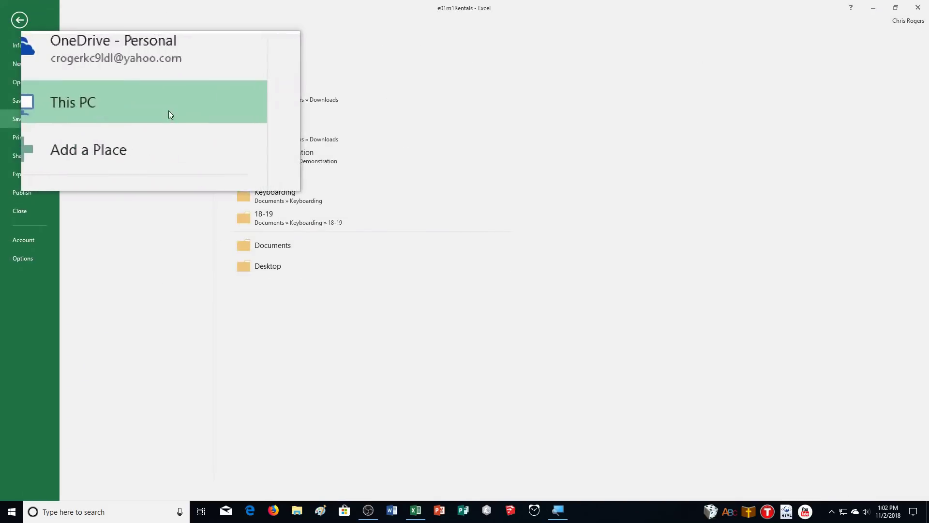
click(130, 158)
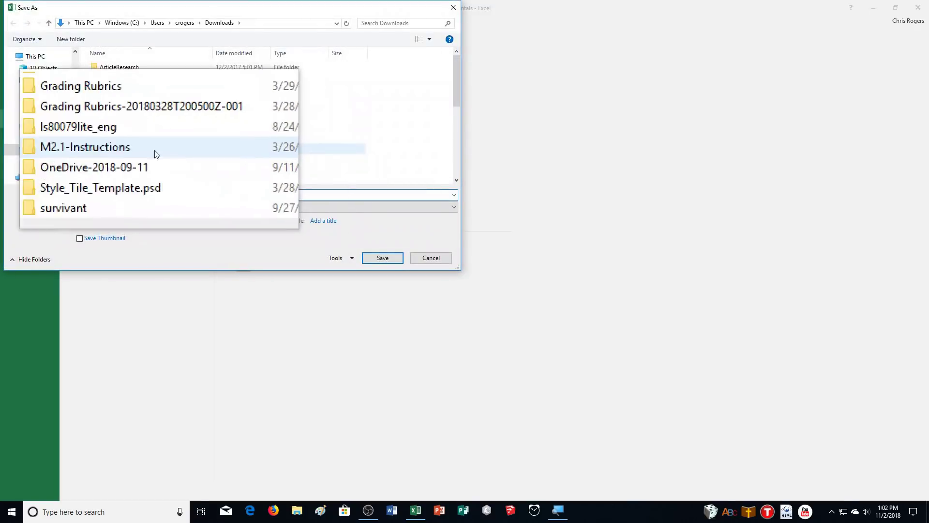
click(33, 93)
double_click(123, 88)
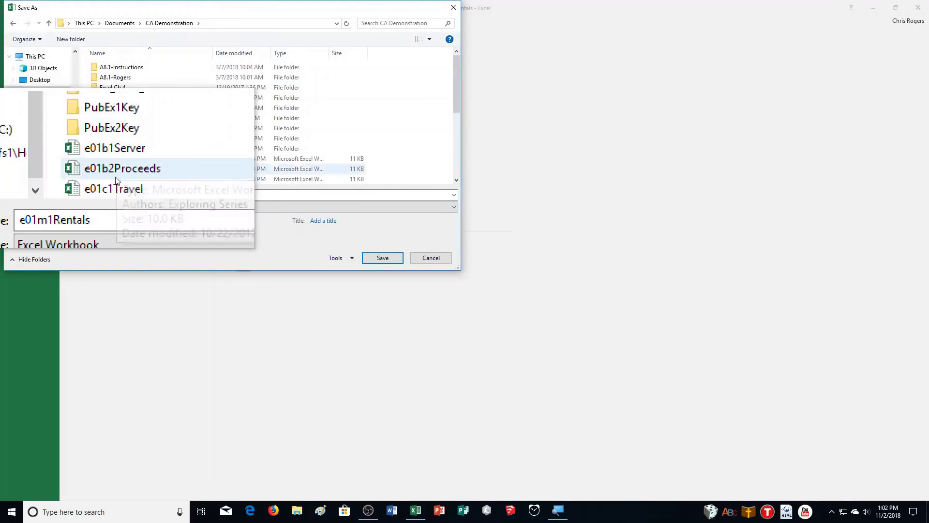
click(125, 194)
click(125, 193)
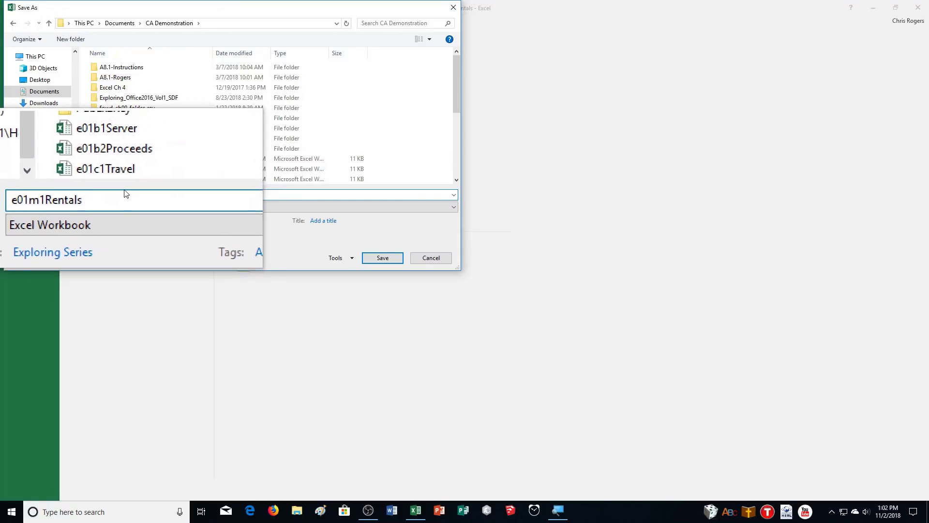
text(_Roge)
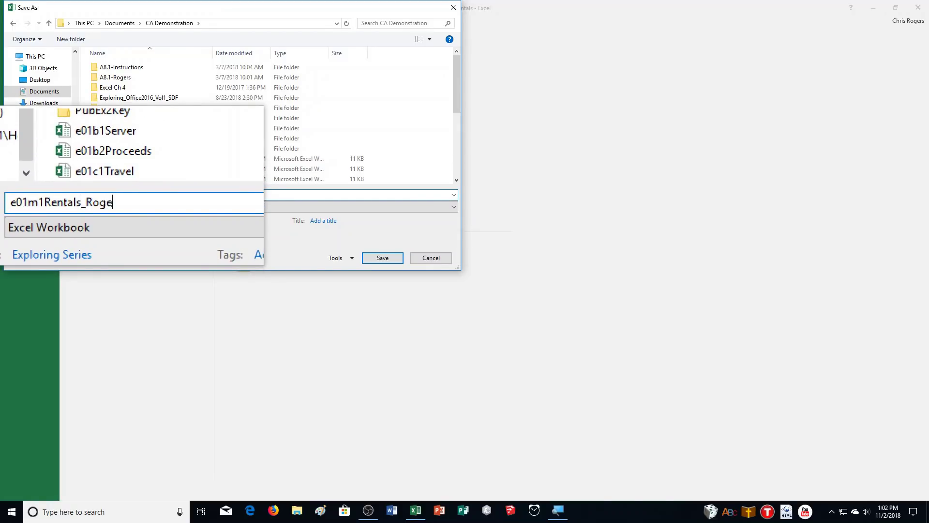
text(rsMister)
key(Return)
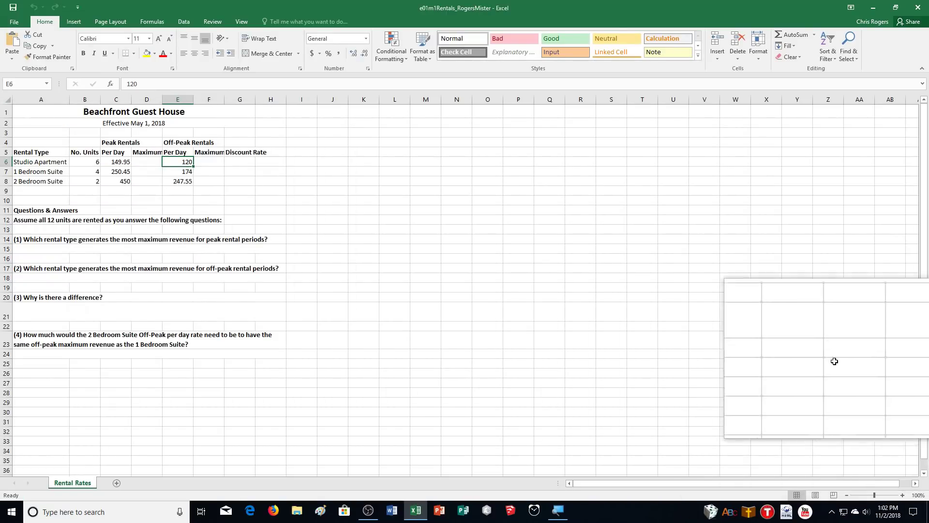
- At 150% zoom, apply Heading 1 to the Beachfront Guest House title, then select the Effective May 1, 2018 line
click(903, 494)
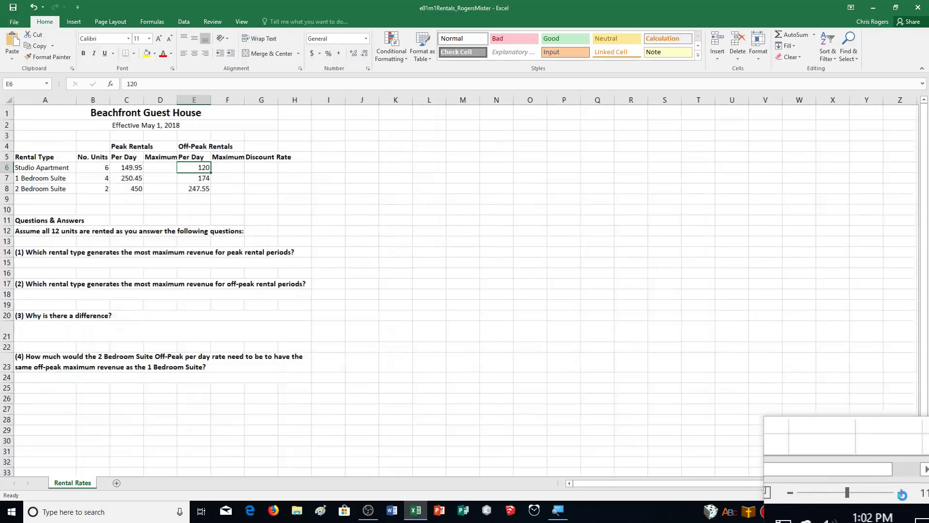
click(903, 495)
click(903, 495)
click(903, 495)
click(903, 494)
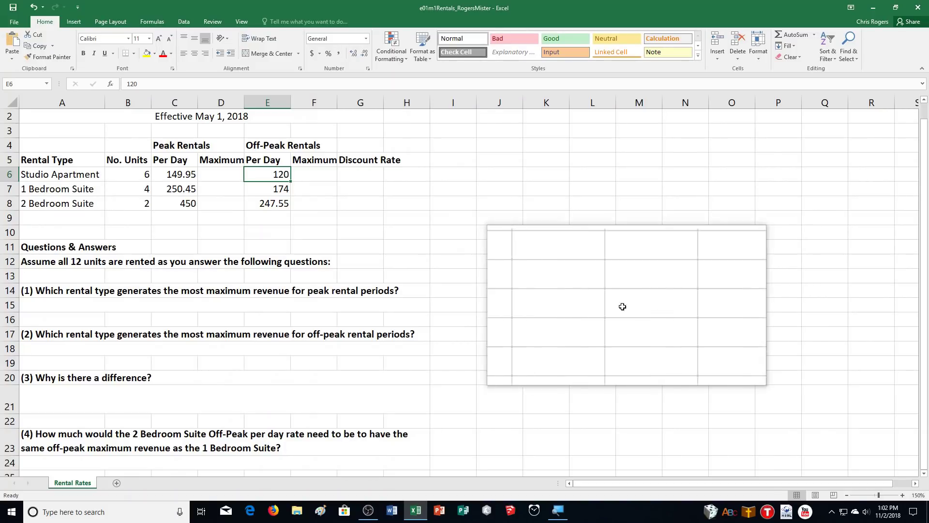
scroll(238, 282, up, 1)
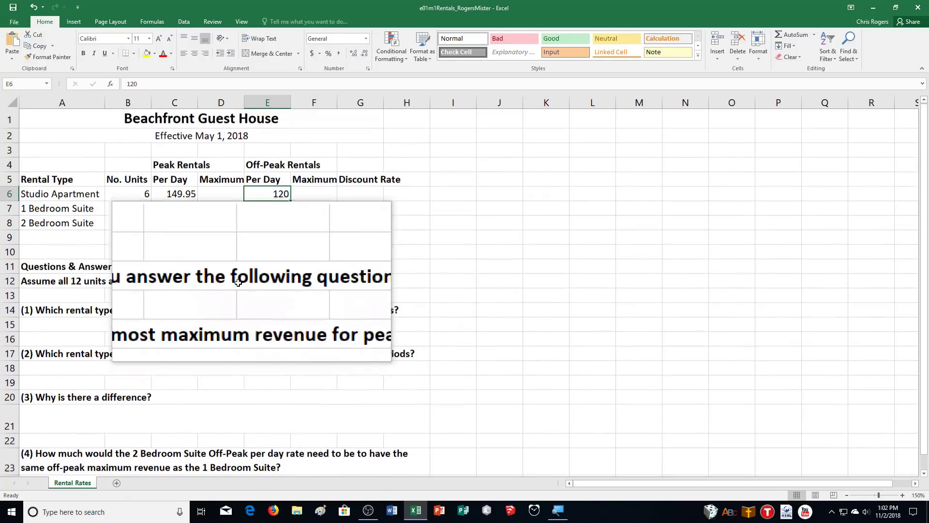
click(61, 120)
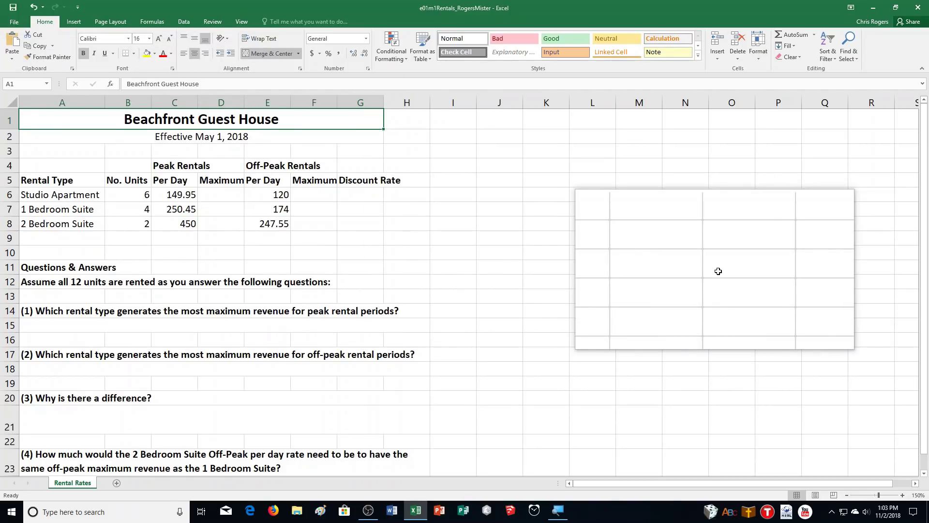
click(698, 58)
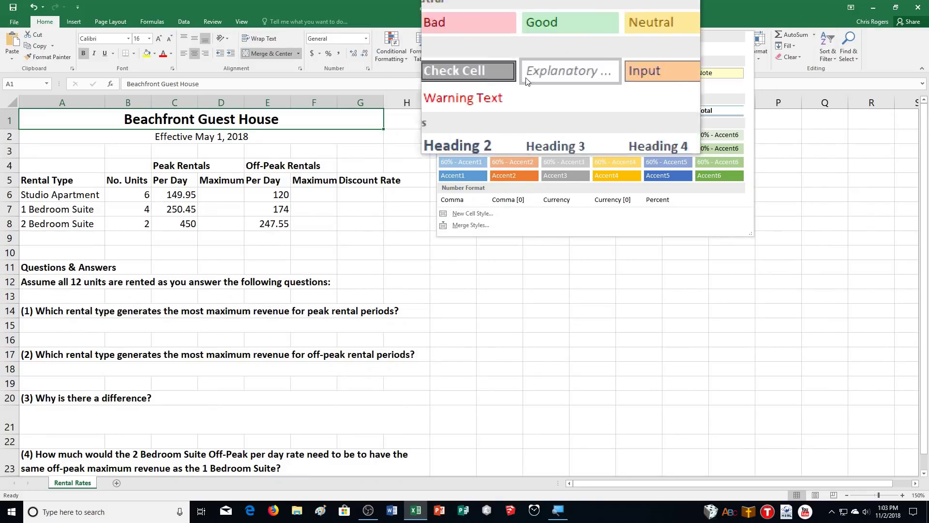
click(465, 114)
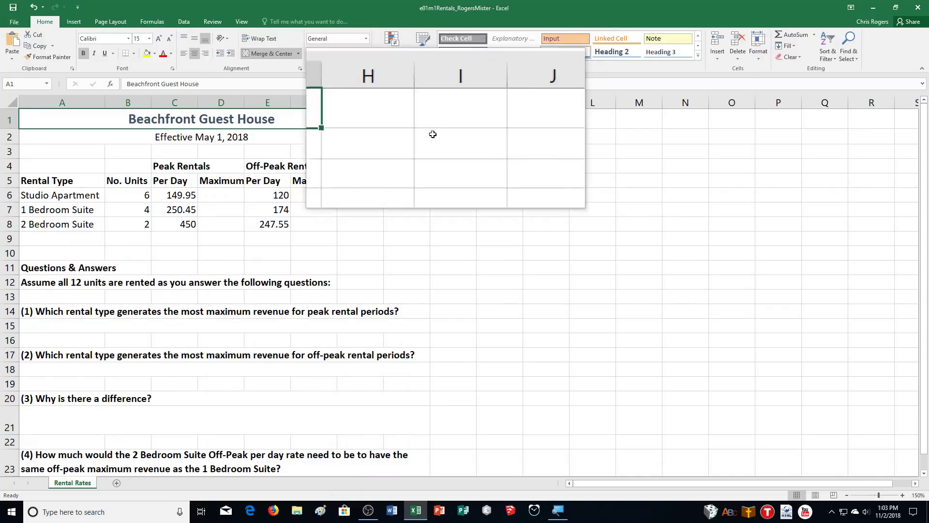
click(69, 137)
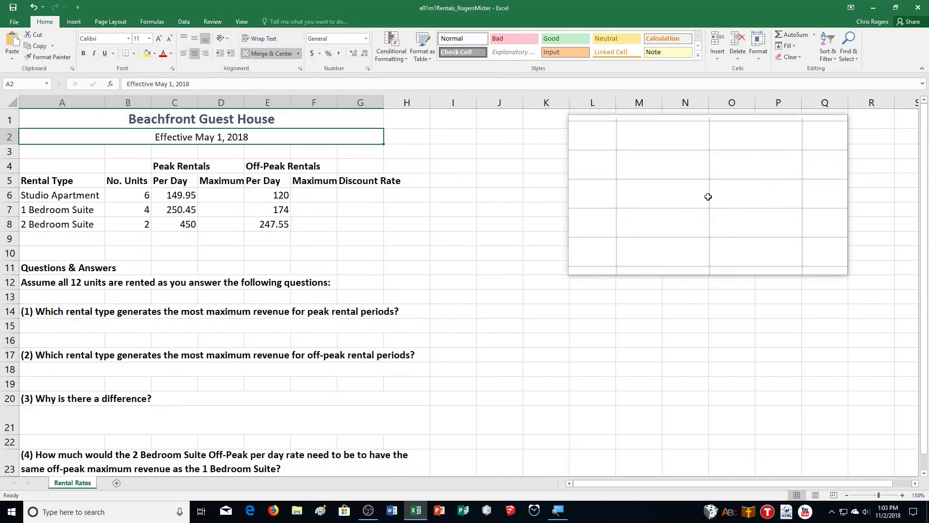
click(698, 56)
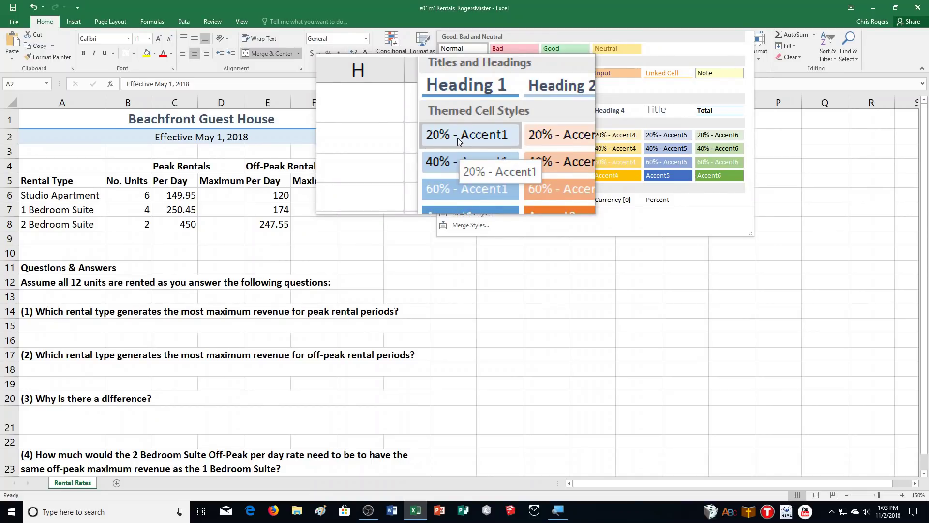
- Shade the date line with 20% - Accent1 and merge and center Peak Rentals across C4:D4
click(458, 141)
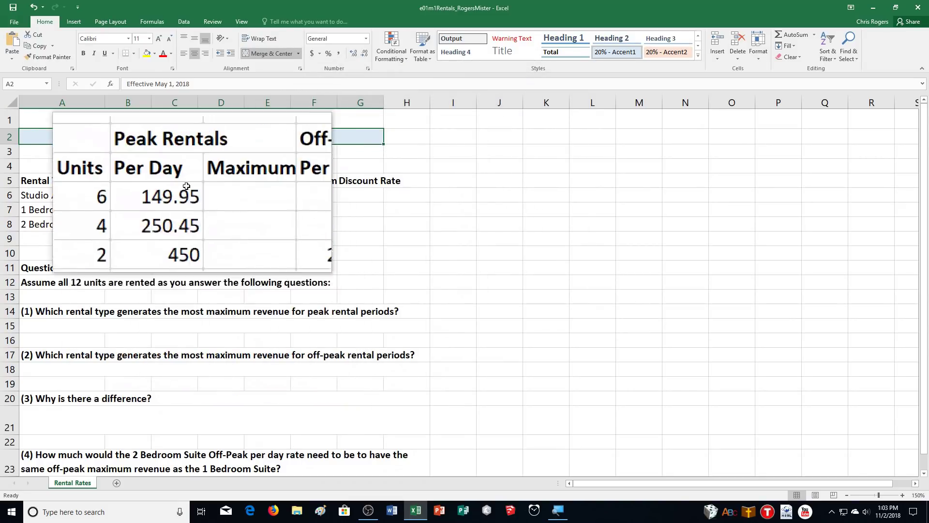
click(179, 166)
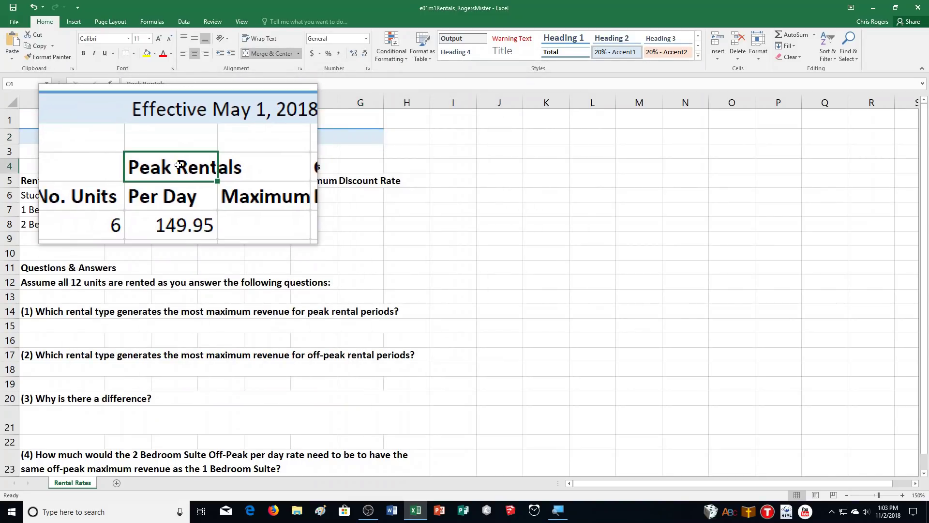
drag(179, 165, 216, 166)
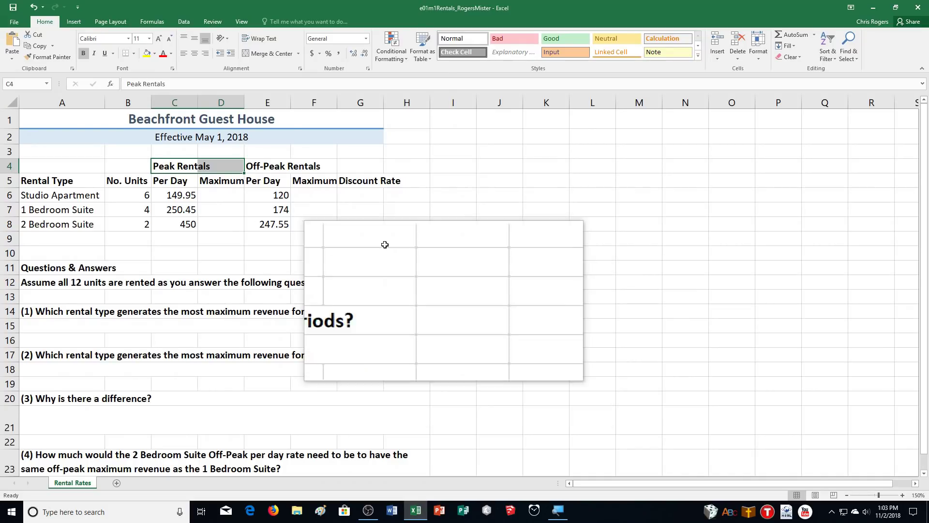
click(244, 56)
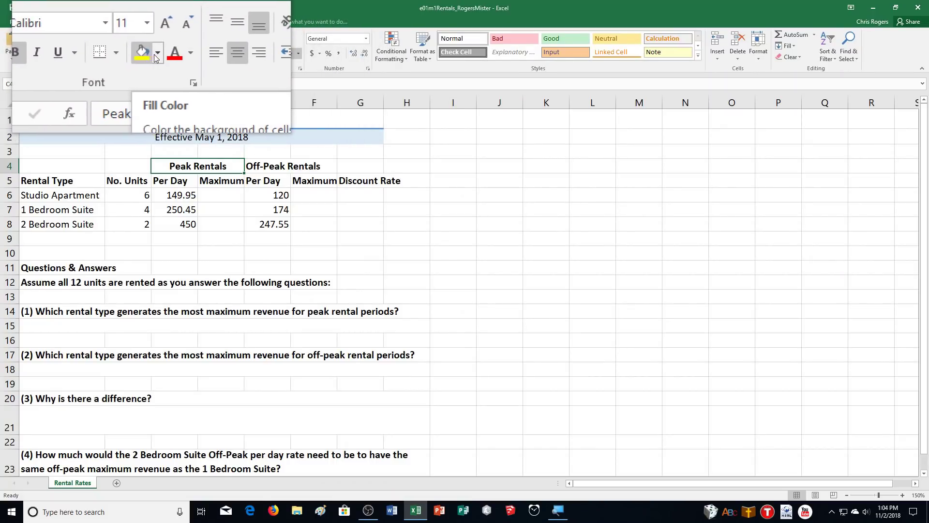
- Give the Peak Rentals heading a dark red fill and white text
click(155, 59)
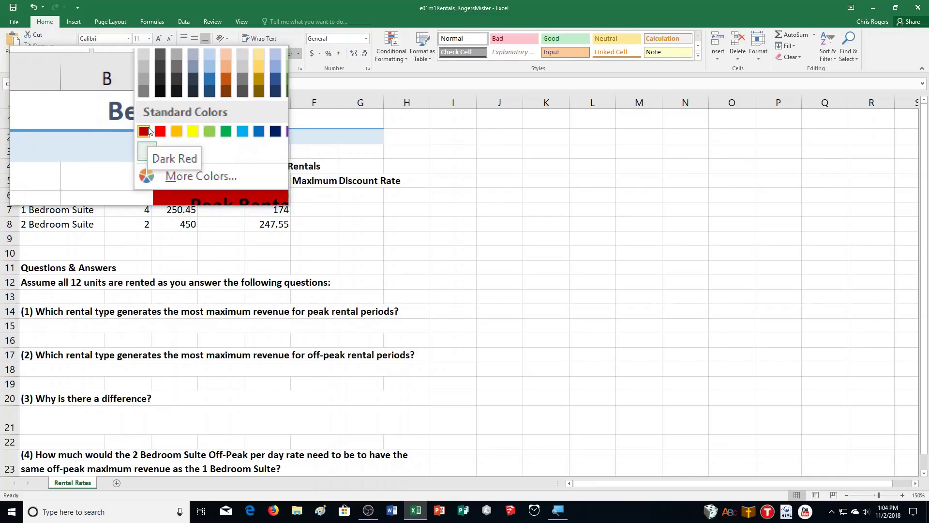
click(149, 130)
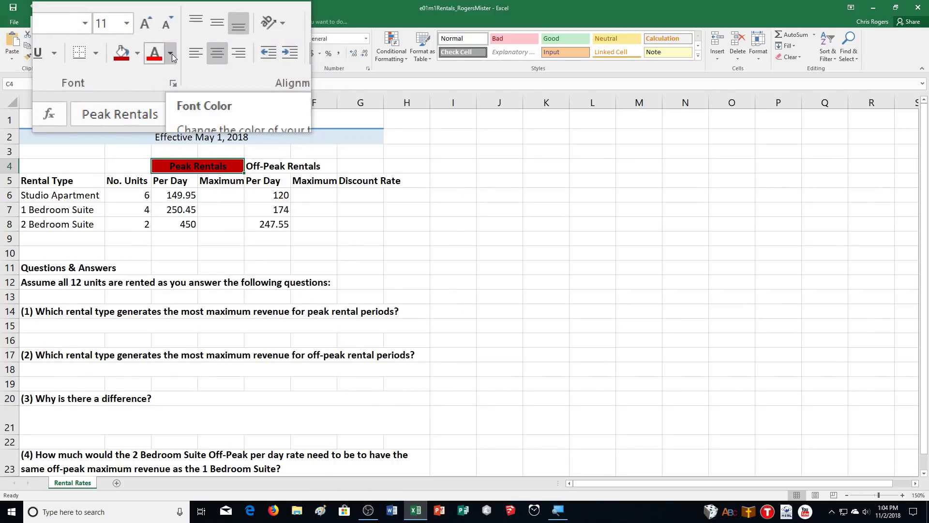
click(172, 54)
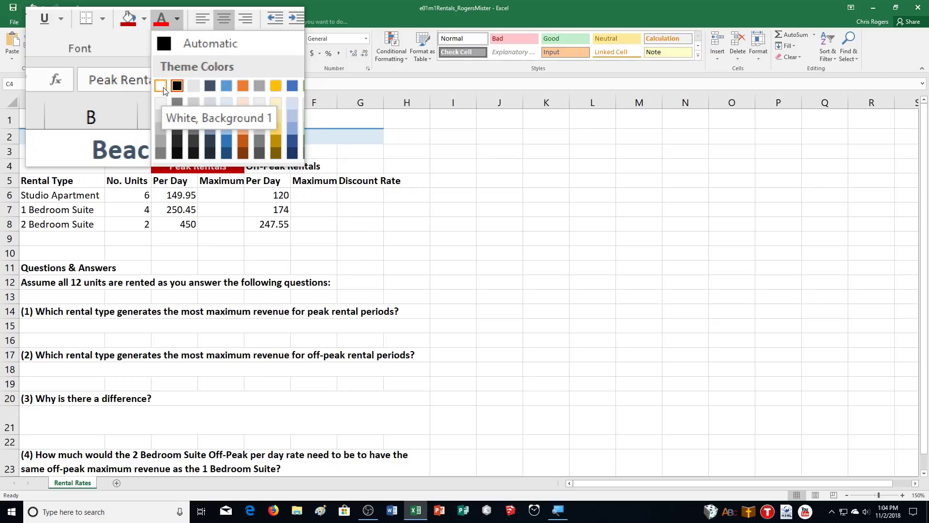
click(163, 87)
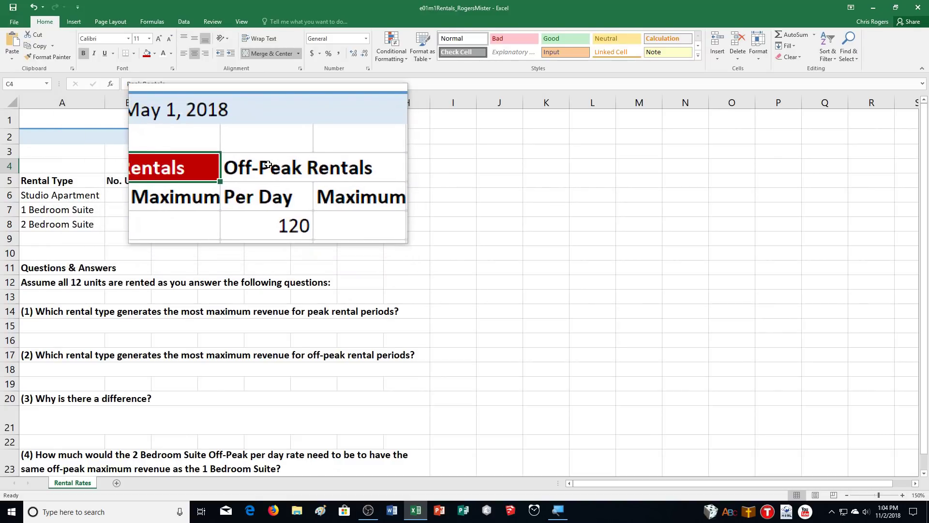
- Merge and center Off-Peak Rentals across E4:G4 and fill it blue
drag(267, 166, 373, 171)
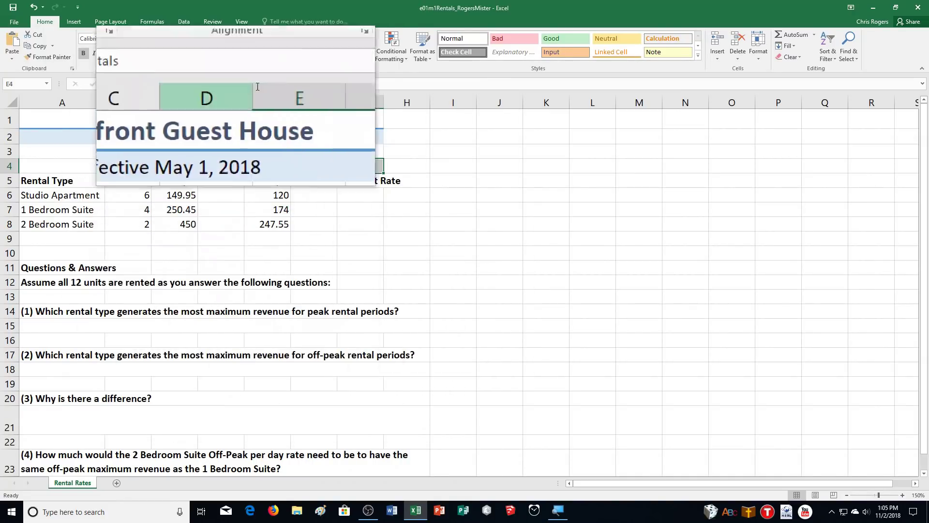
click(267, 52)
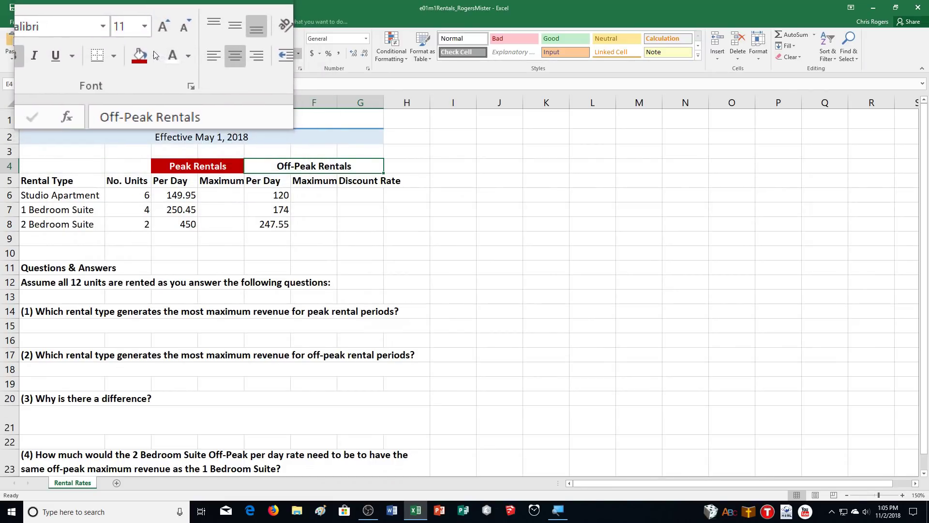
click(154, 54)
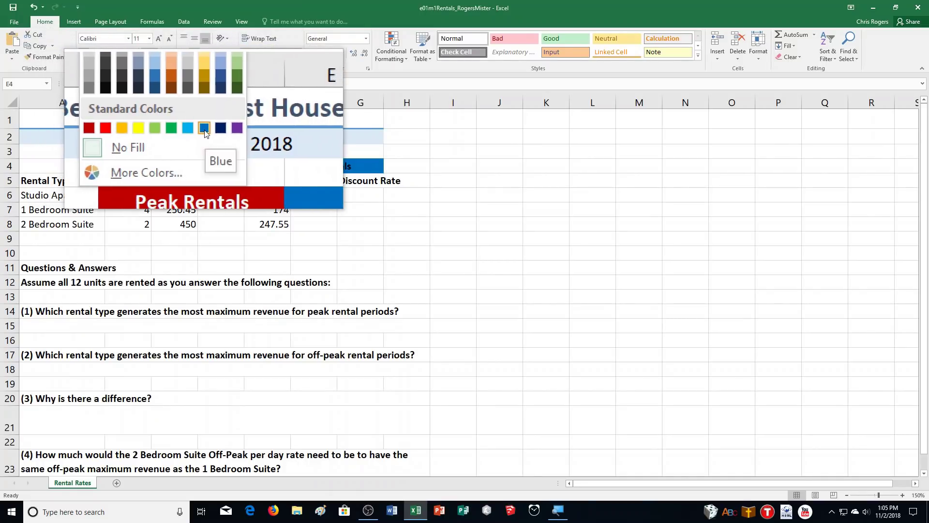
click(205, 128)
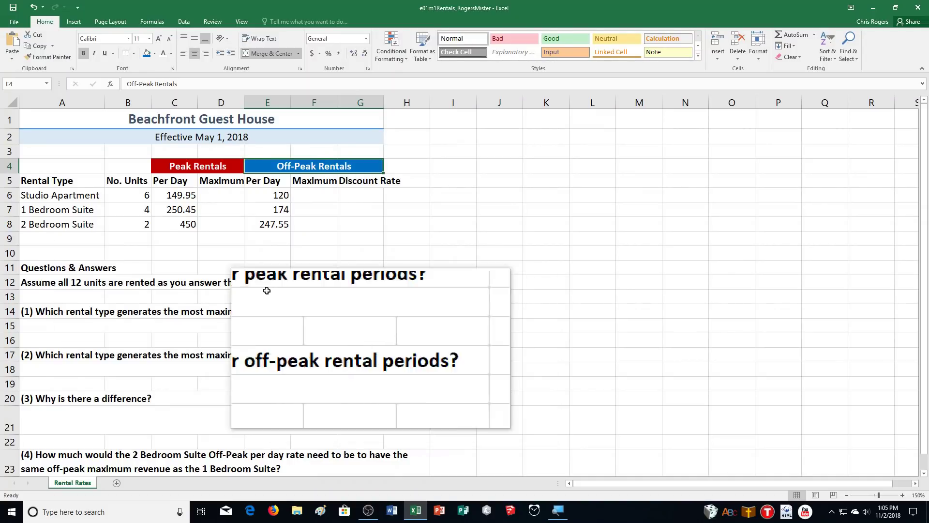
- Center and wrap the A5:G5 headings and widen column F to fit Maximum Revenue
drag(32, 180, 358, 187)
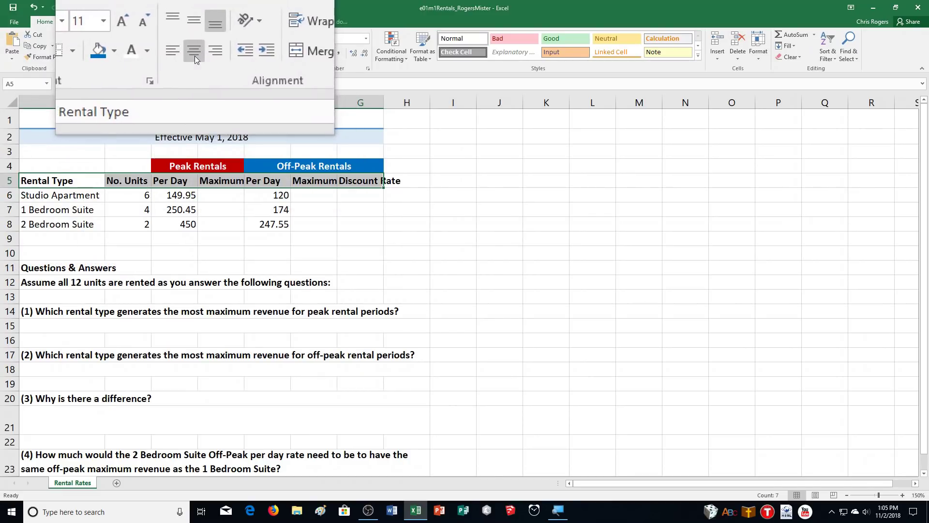
click(195, 53)
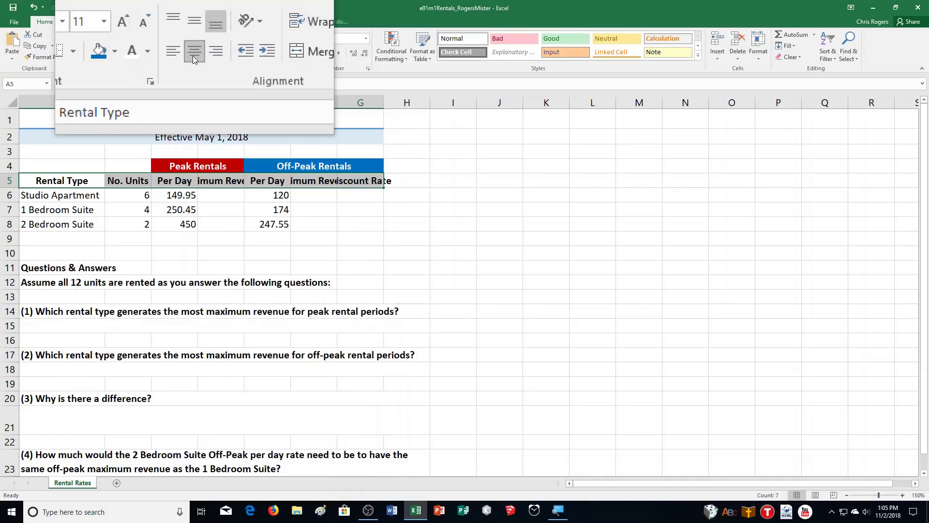
click(252, 39)
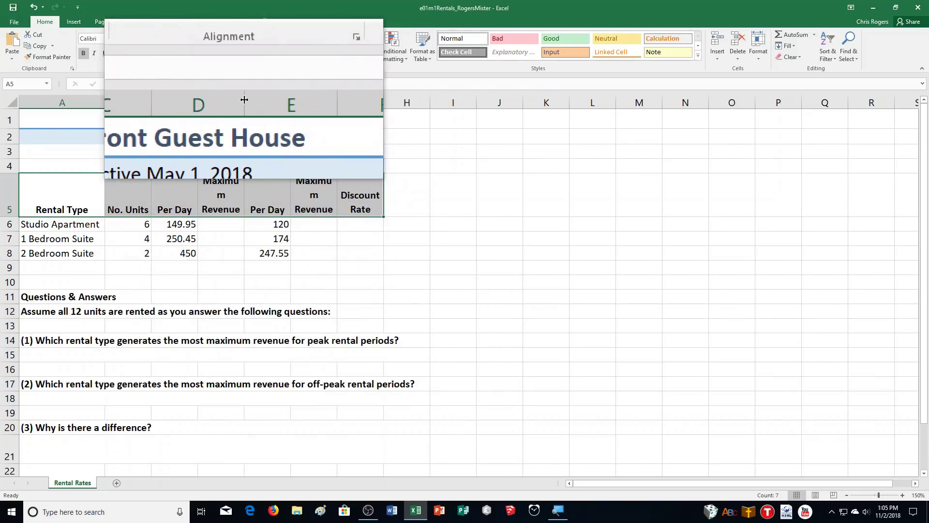
mouse_move(244, 99)
mouse_down()
mouse_move(257, 101)
mouse_move(248, 102)
mouse_up()
key(ctrl+z)
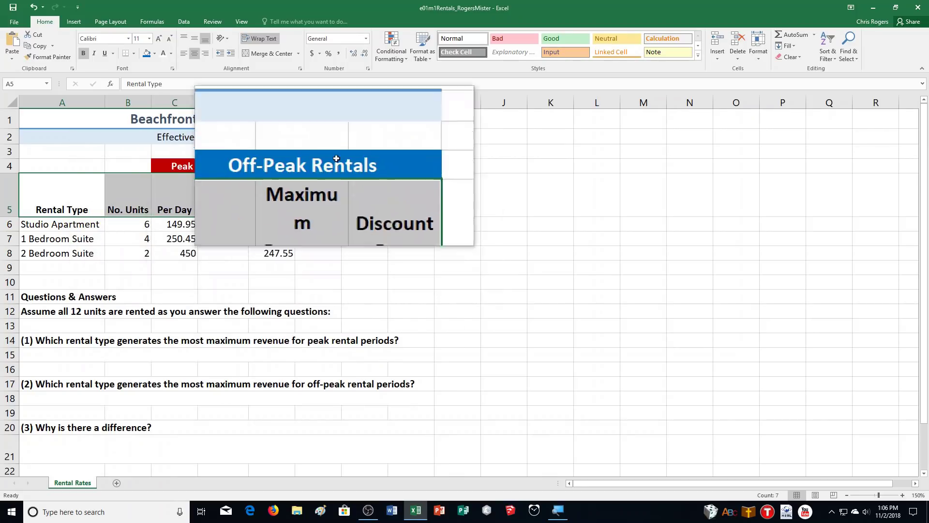
drag(341, 102, 344, 102)
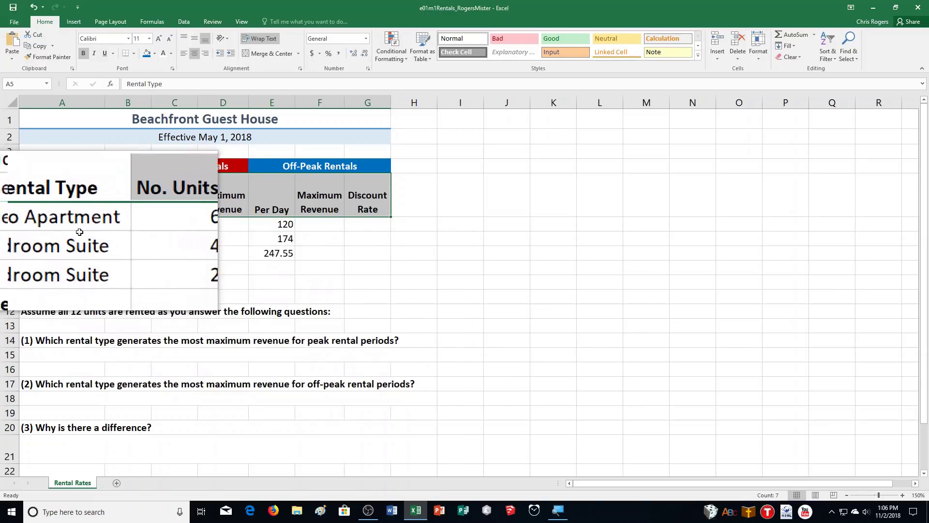
- Center the No. Units values 6, 4 and 2 in B6:B8
click(132, 224)
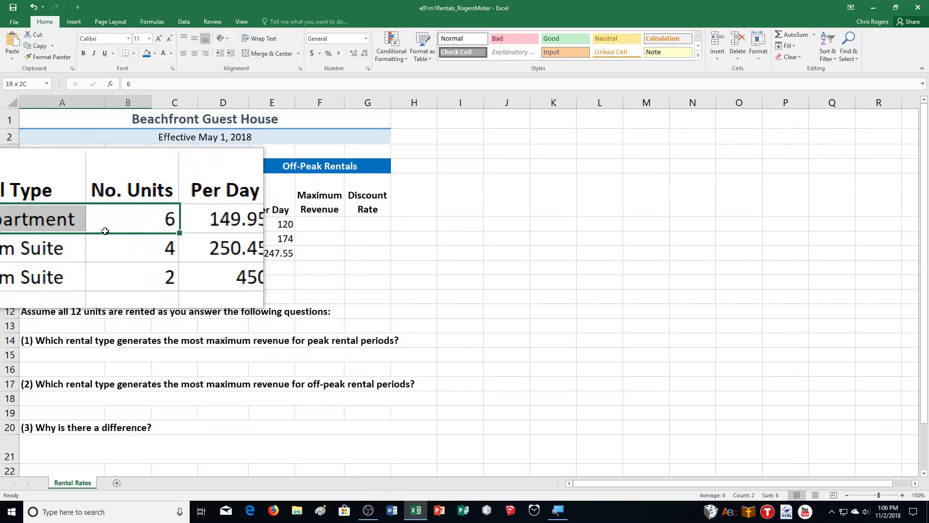
drag(132, 224, 124, 249)
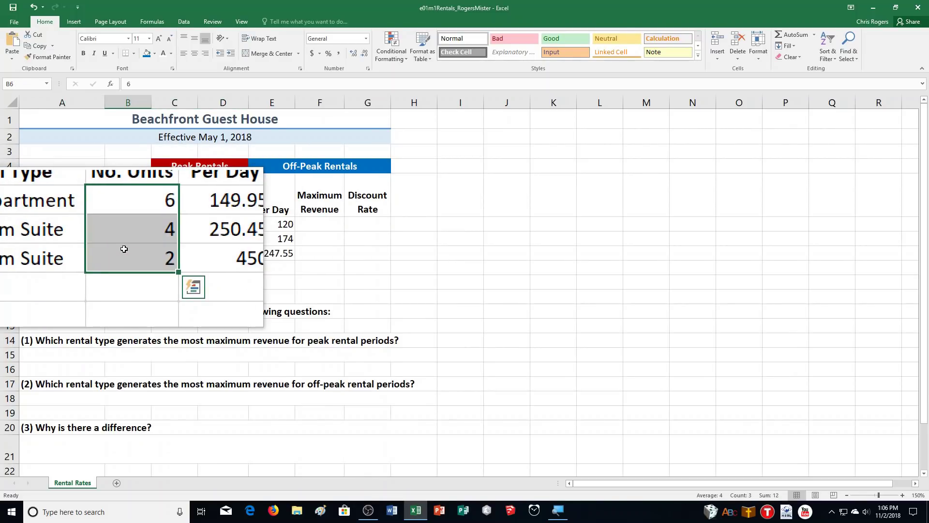
click(193, 58)
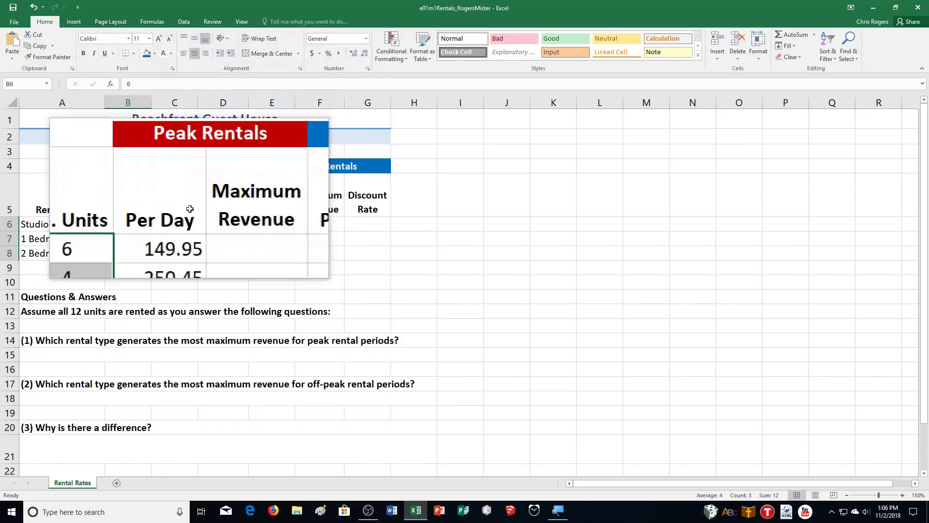
- Enter =B6*C6 in D6, giving the Studio Apartment a peak maximum revenue of 899.7
click(214, 223)
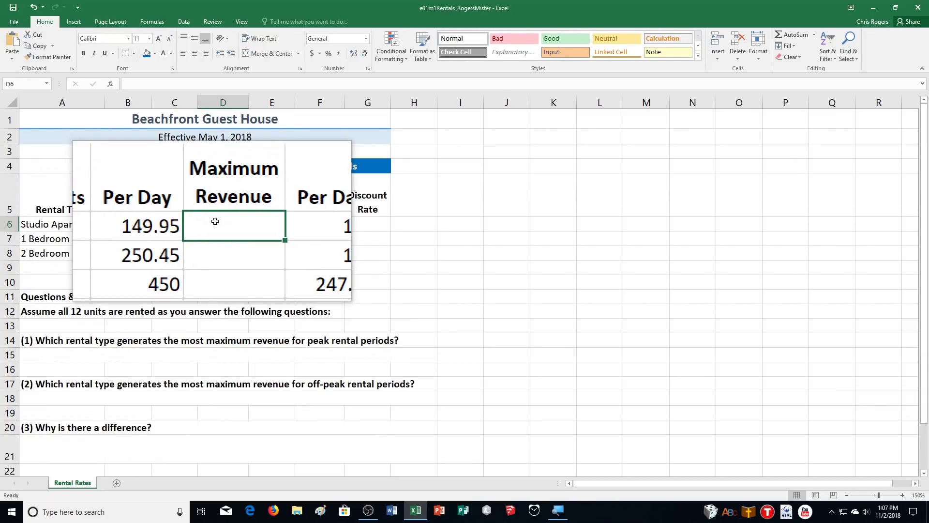
text(=)
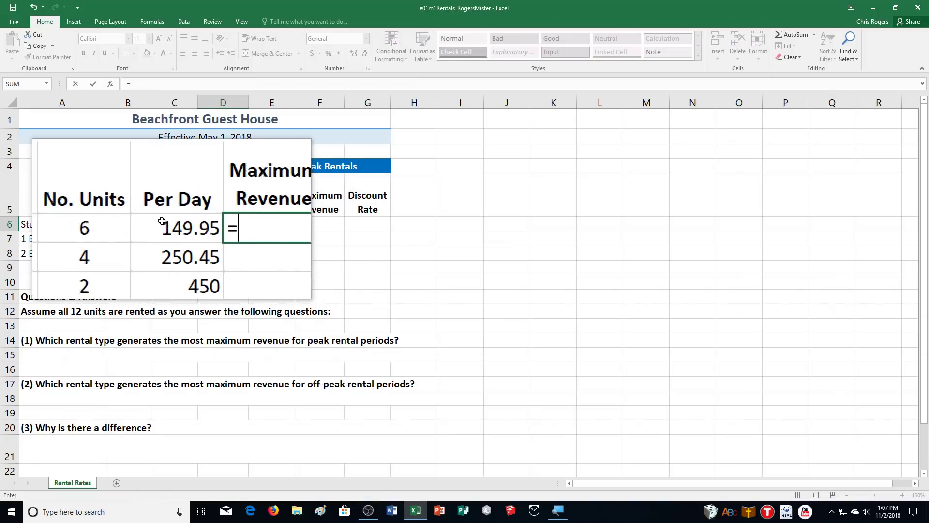
click(124, 225)
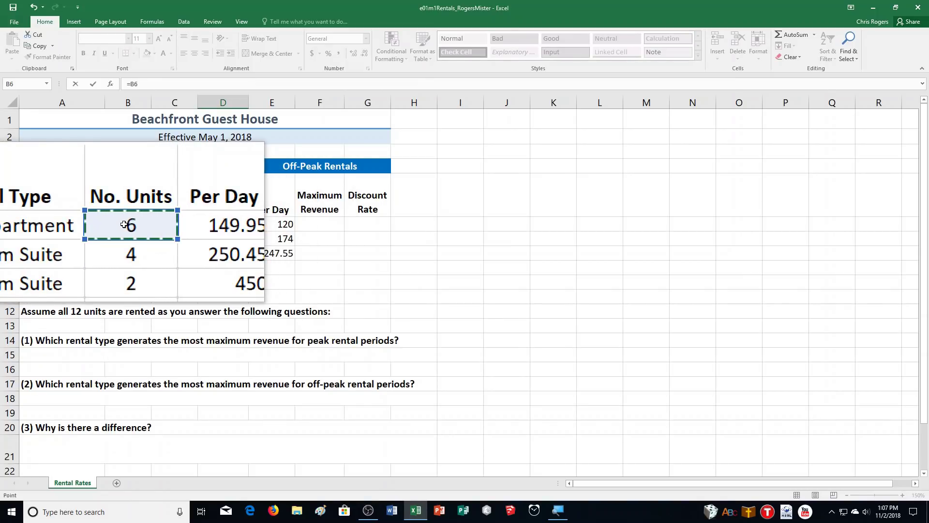
text(*)
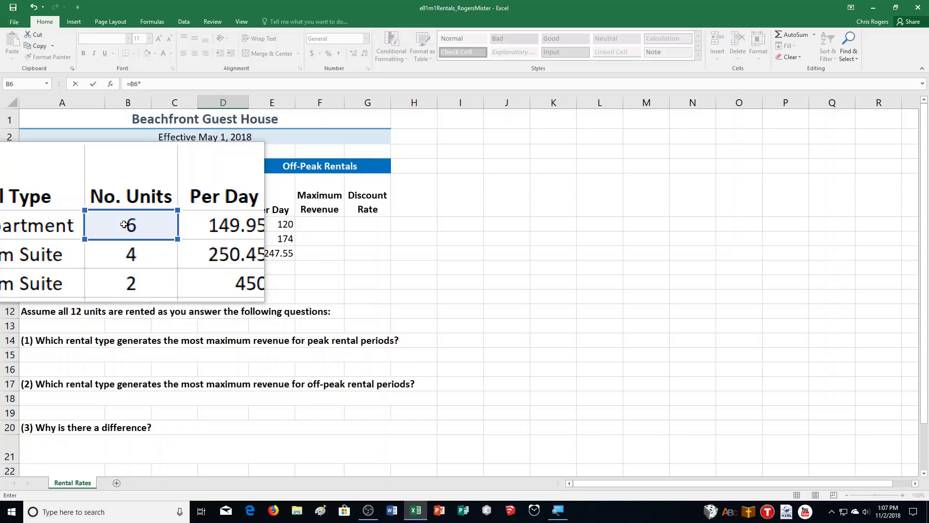
click(185, 228)
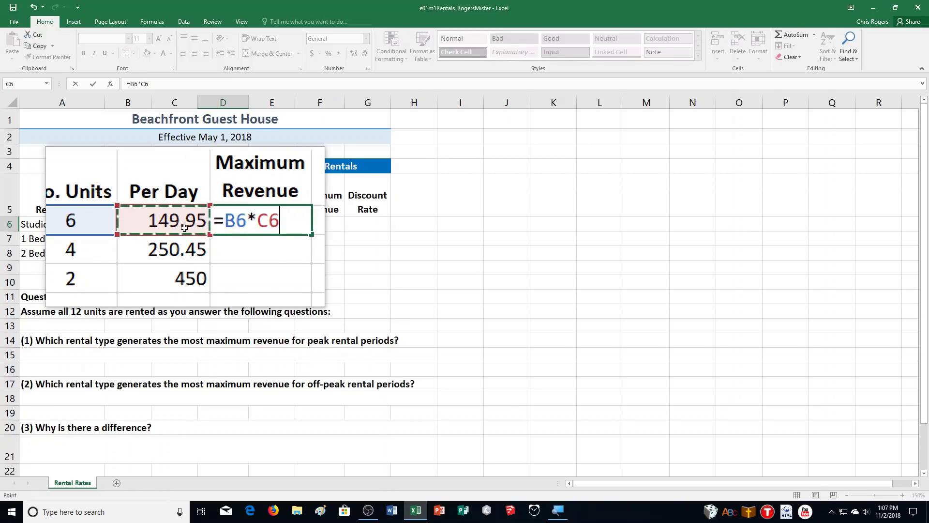
key(Return)
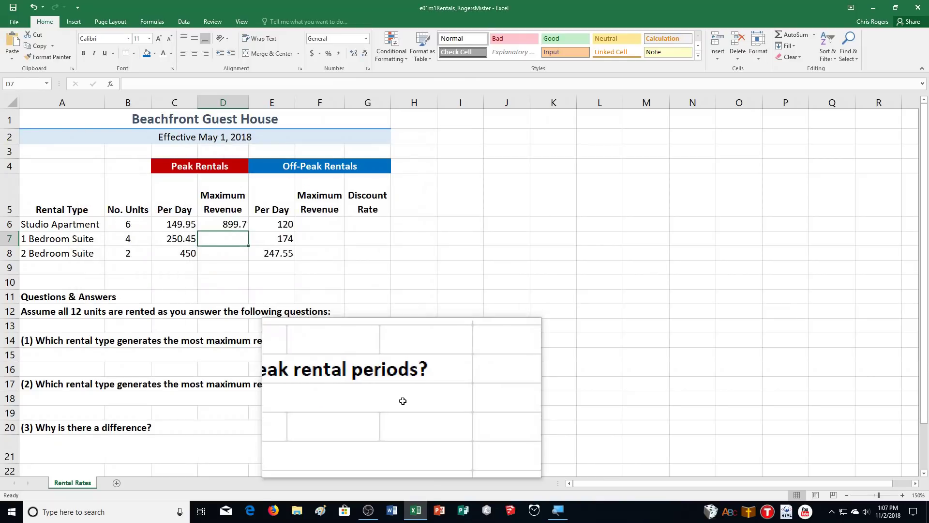
- Enter =B6*E6 in F6, giving an off-peak maximum revenue of 720
click(319, 224)
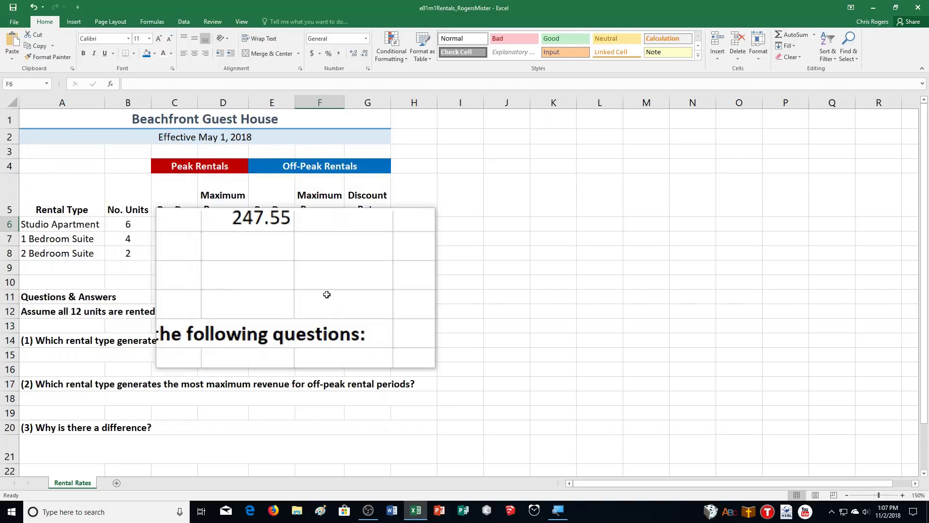
text(=)
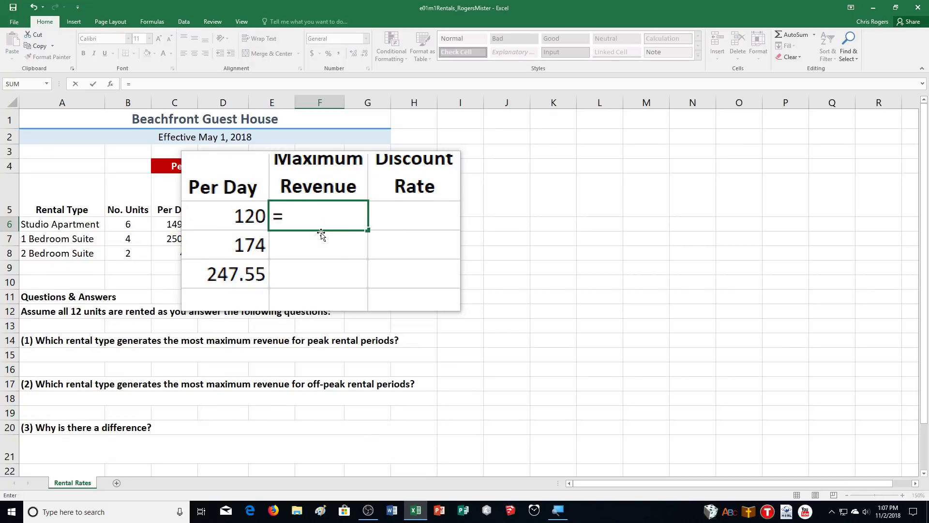
click(140, 223)
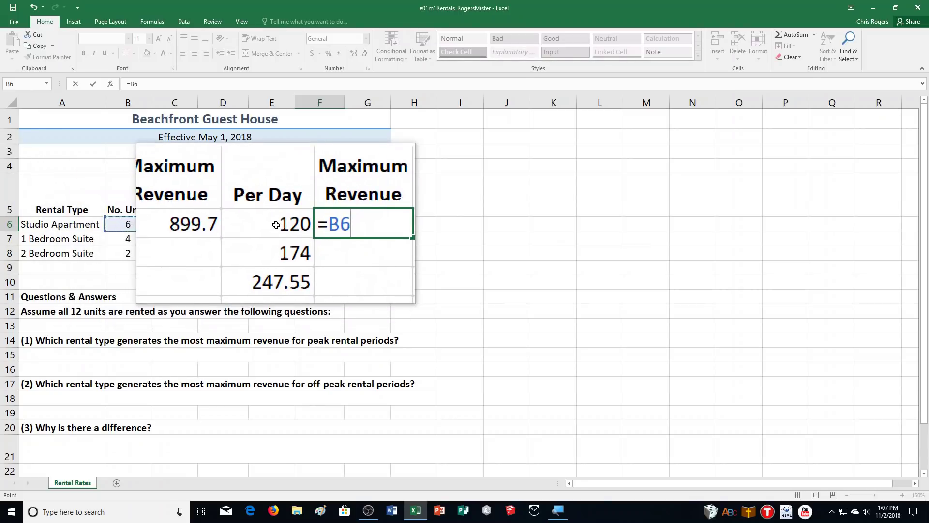
text(*)
click(276, 224)
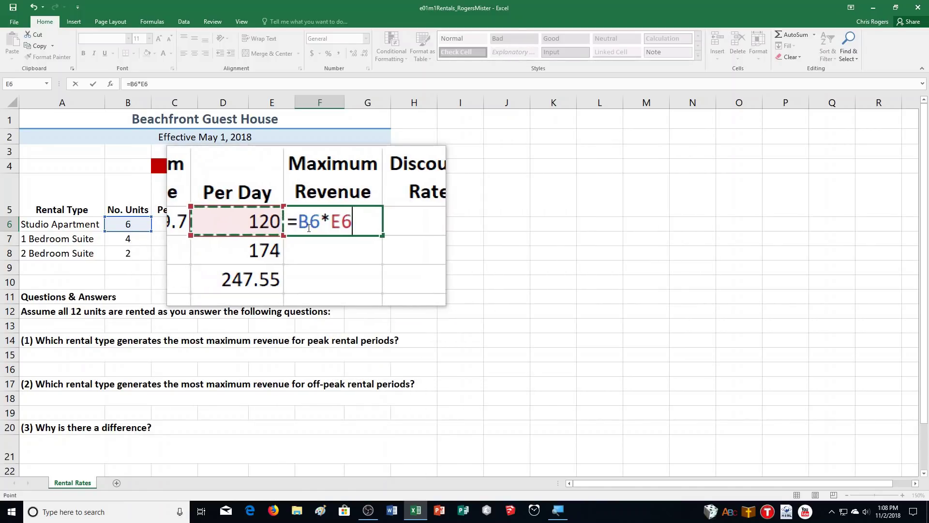
key(ctrl+Return)
key(Return)
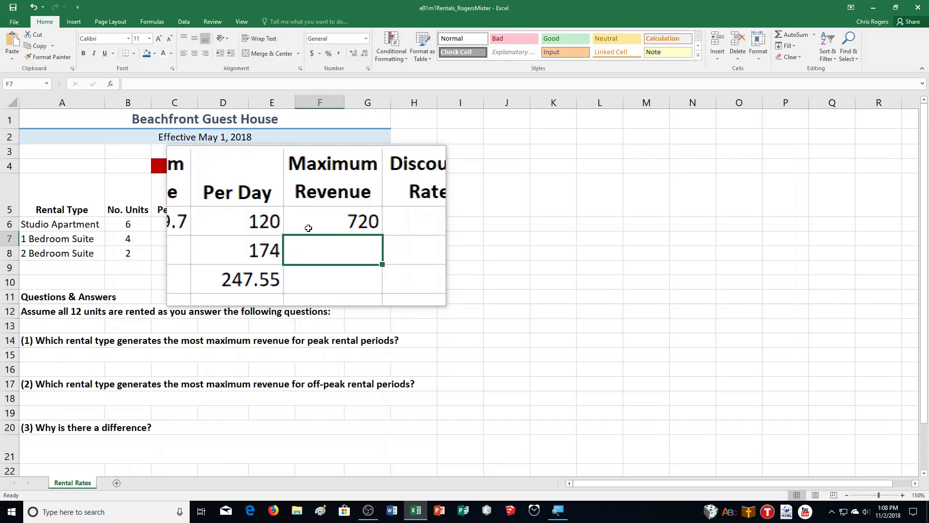
click(365, 227)
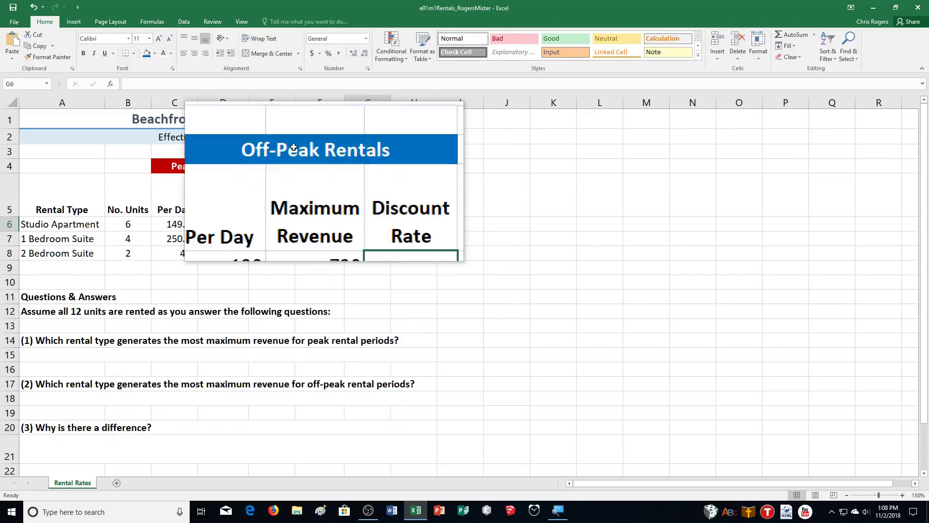
- Enter =1-(E6/C6) in G6 for a Studio Apartment discount rate of about 0.1997
click(152, 87)
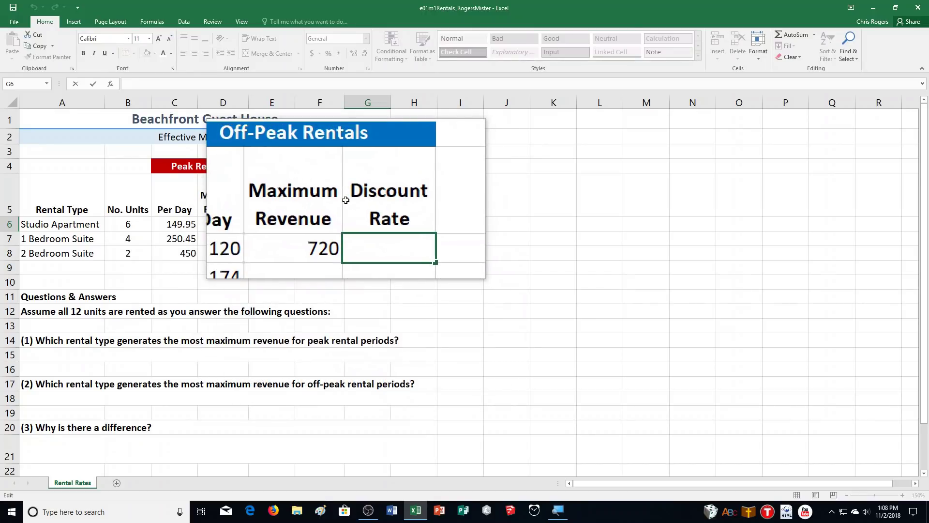
text(=)
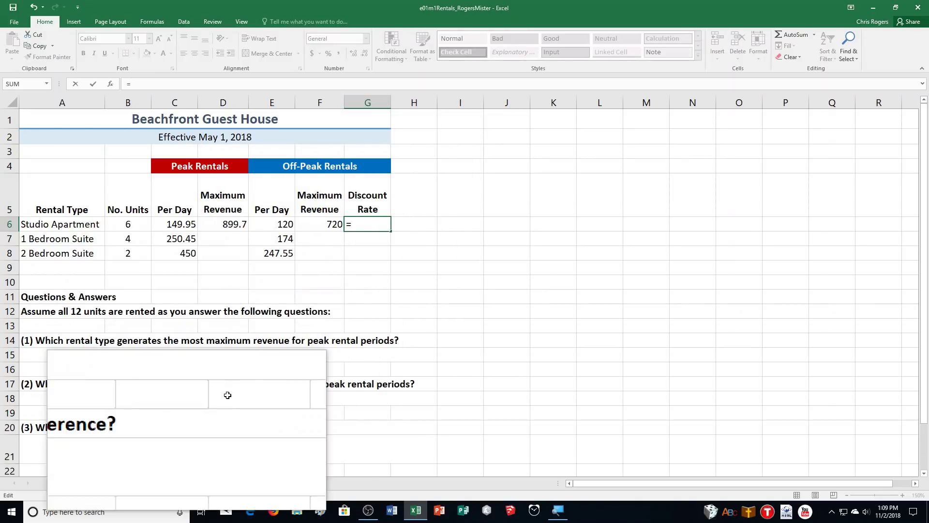
click(287, 225)
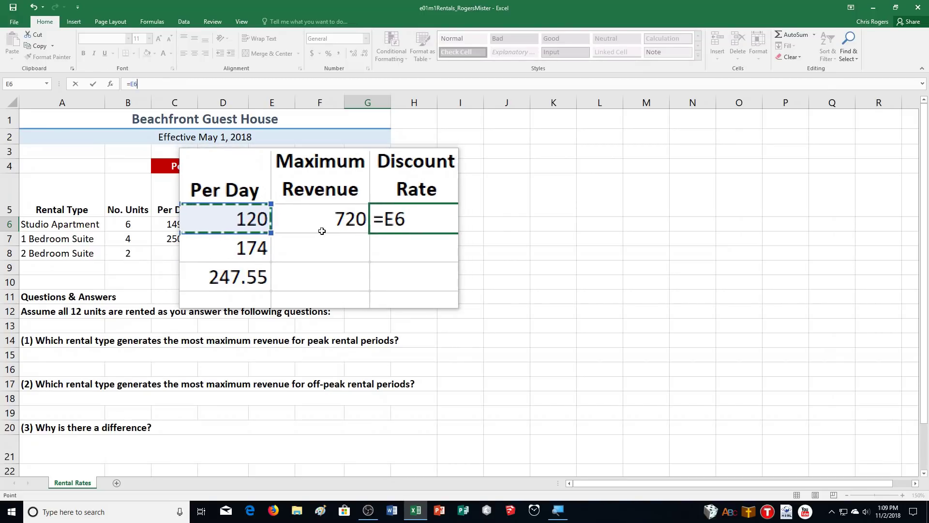
text(/)
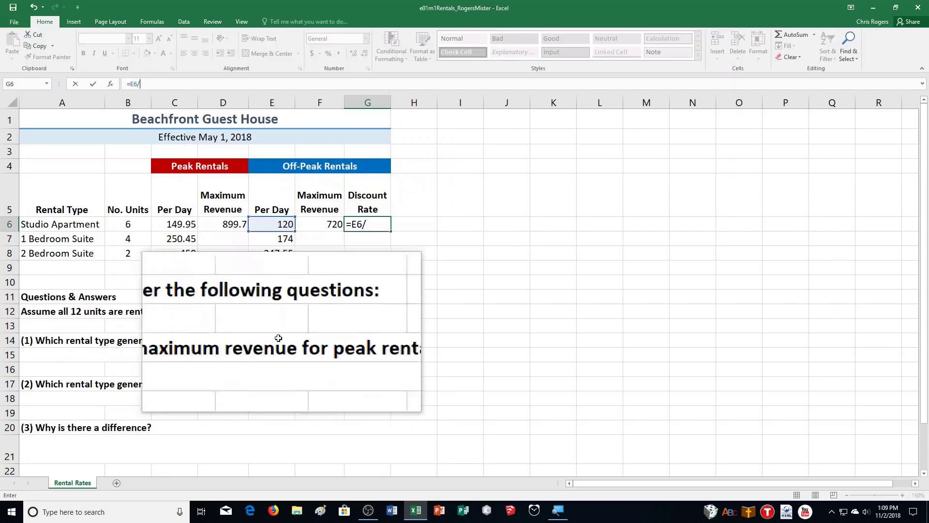
click(163, 225)
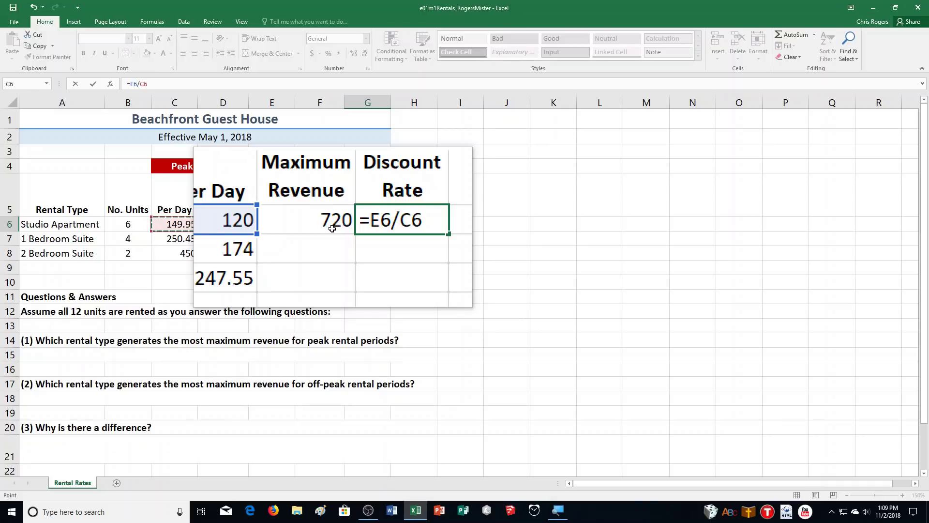
click(352, 225)
text(1)
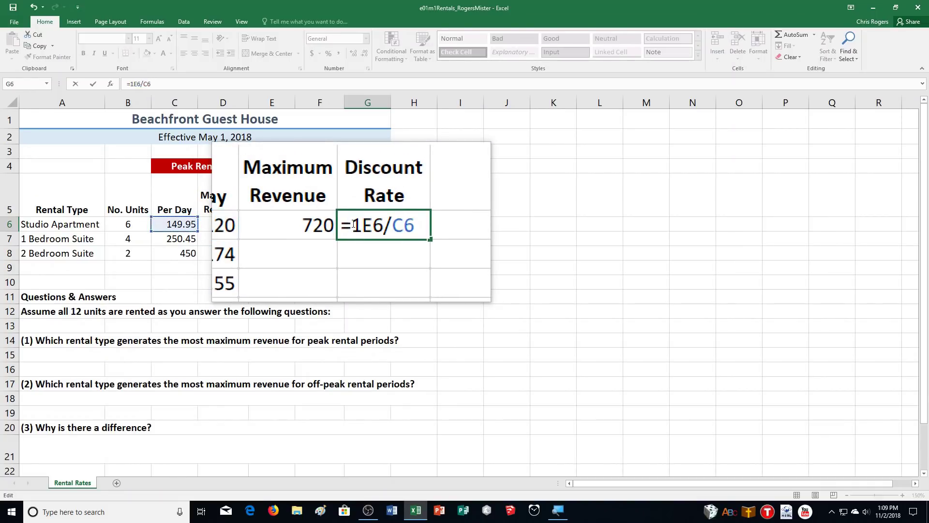
text(-)
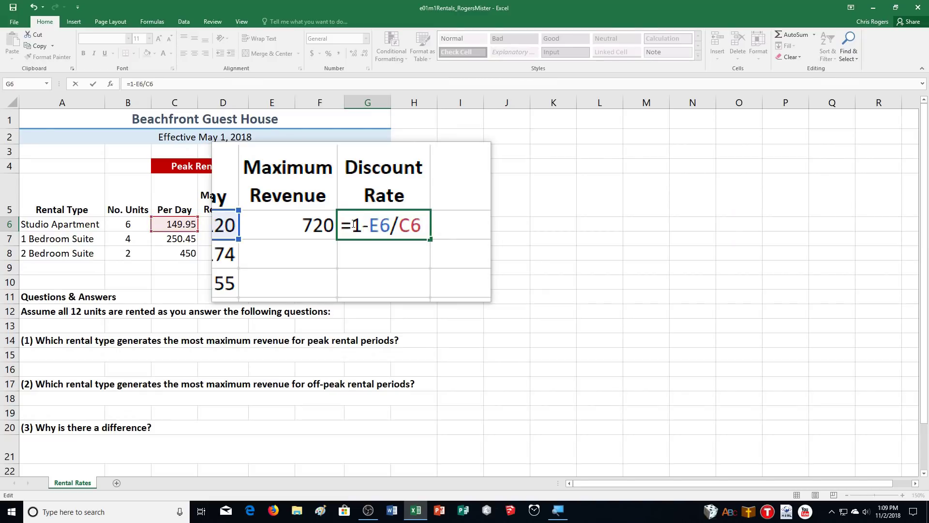
text(()
key(Right)
key(Right)
key(Right)
key(Right)
key(Right)
text())
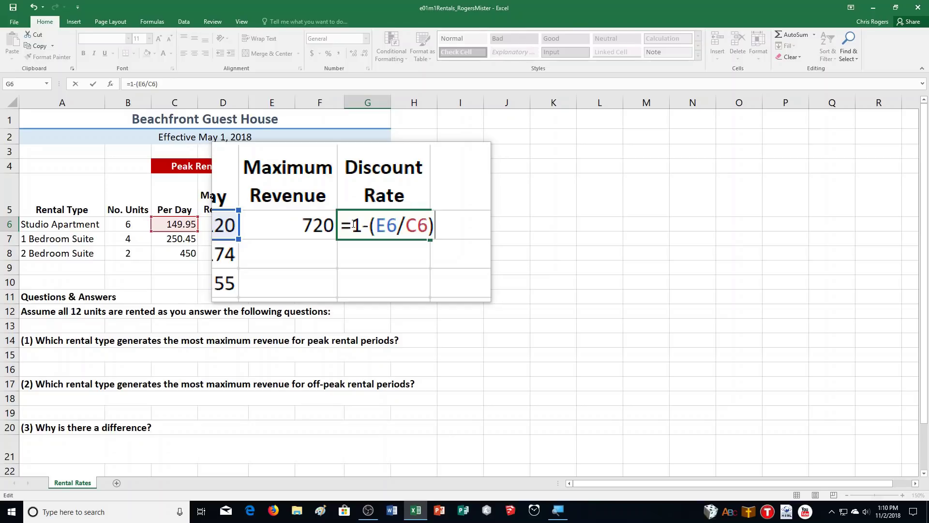
key(Return)
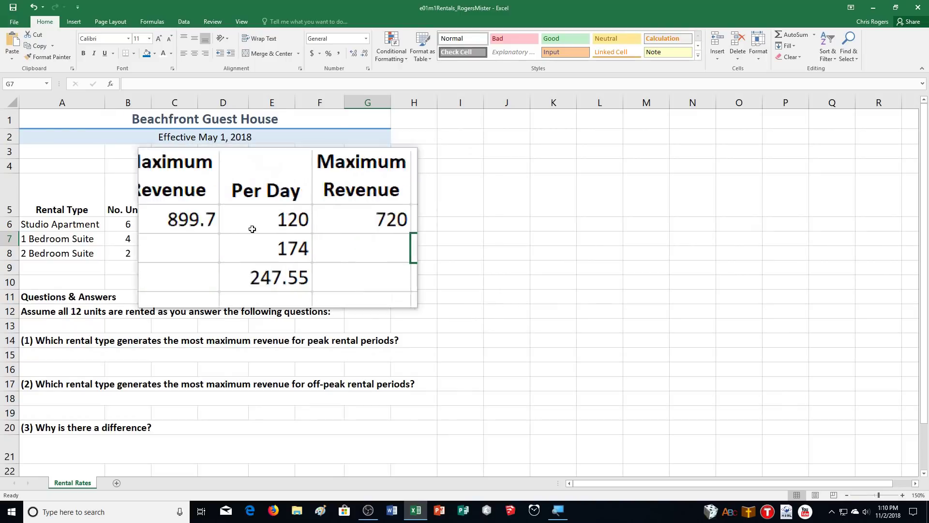
- Apply Accounting format to C6:F8 so values read like $149.95 and $899.70
click(175, 225)
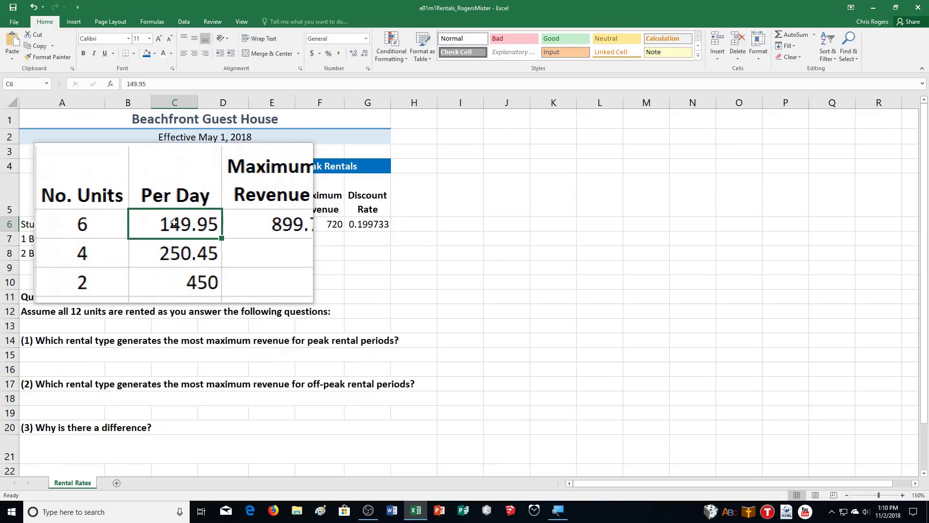
drag(175, 224, 175, 253)
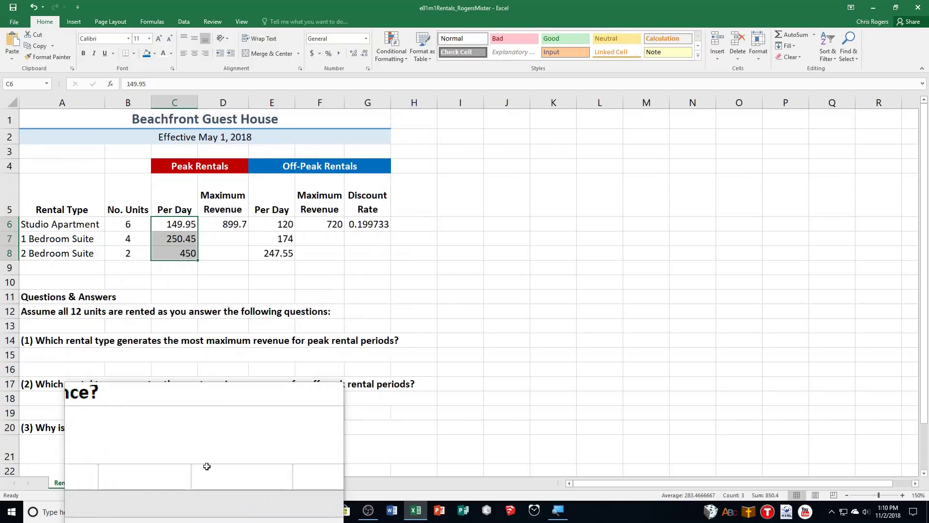
click(184, 224)
drag(220, 224, 373, 254)
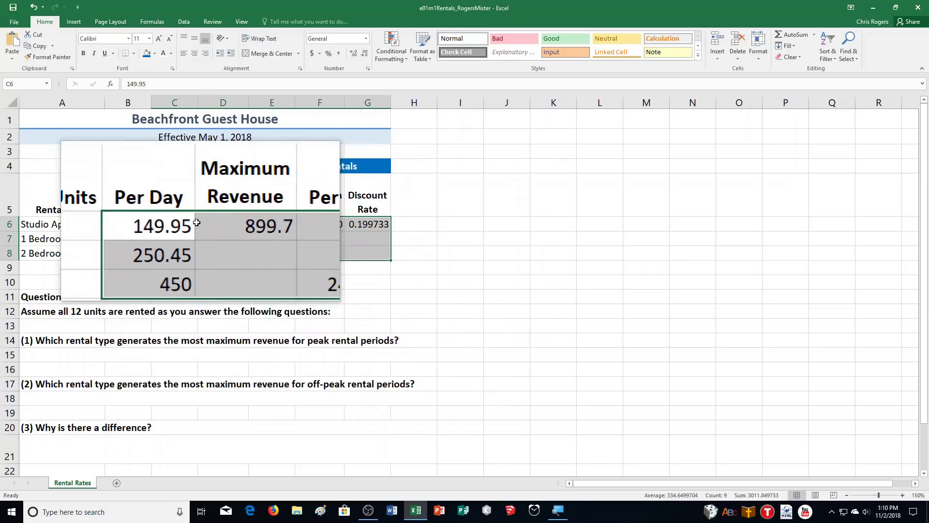
drag(175, 224, 307, 256)
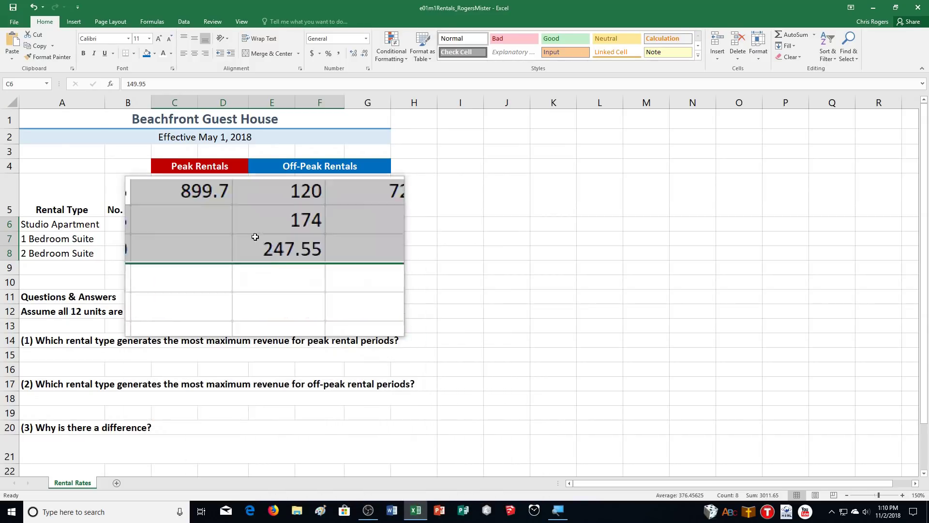
click(312, 52)
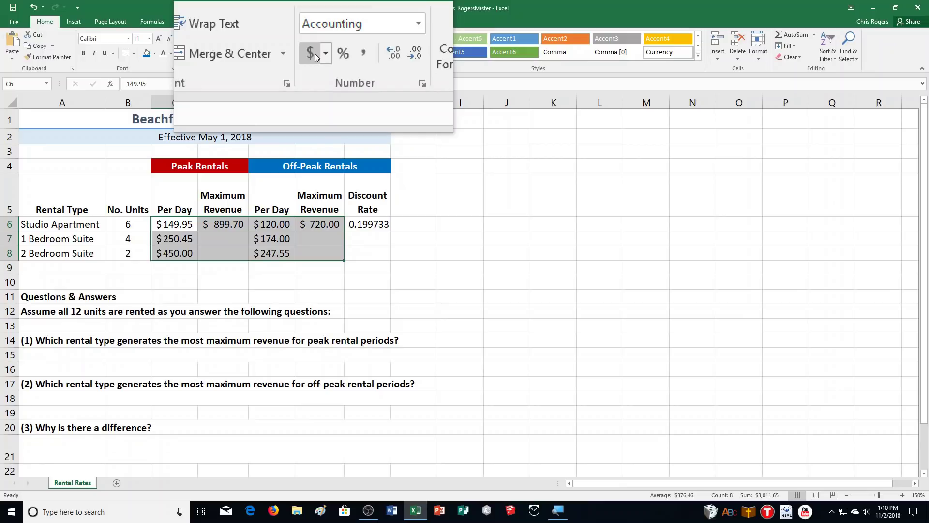
drag(376, 220, 370, 257)
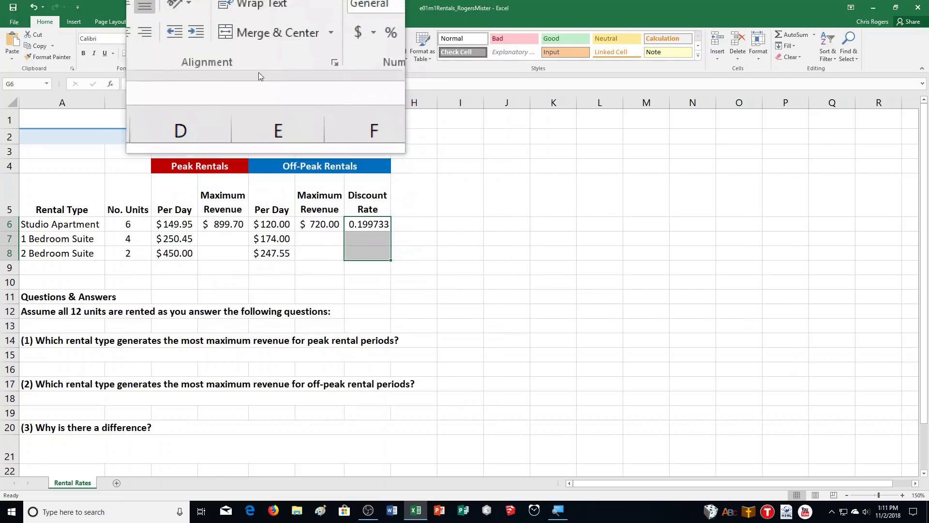
- Format the discount rate as a percentage with one decimal place, showing 20.0%
click(328, 55)
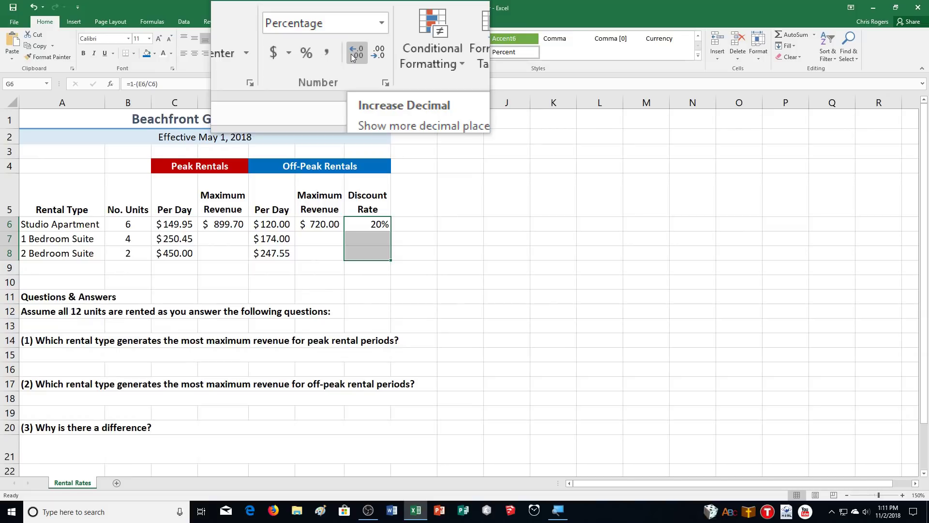
click(351, 54)
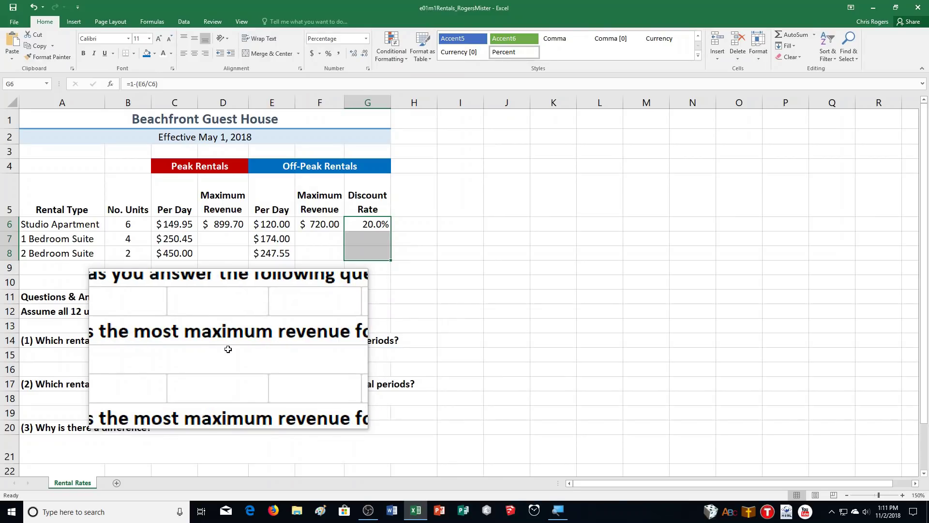
click(225, 228)
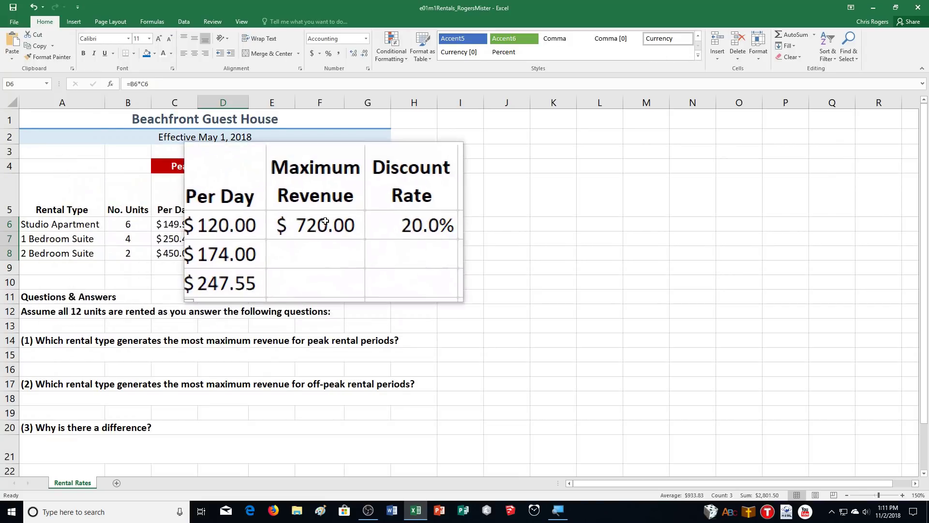
- Fill the F6 and G6 formulas down to row 8 and widen column D to show $1,001.80
click(324, 223)
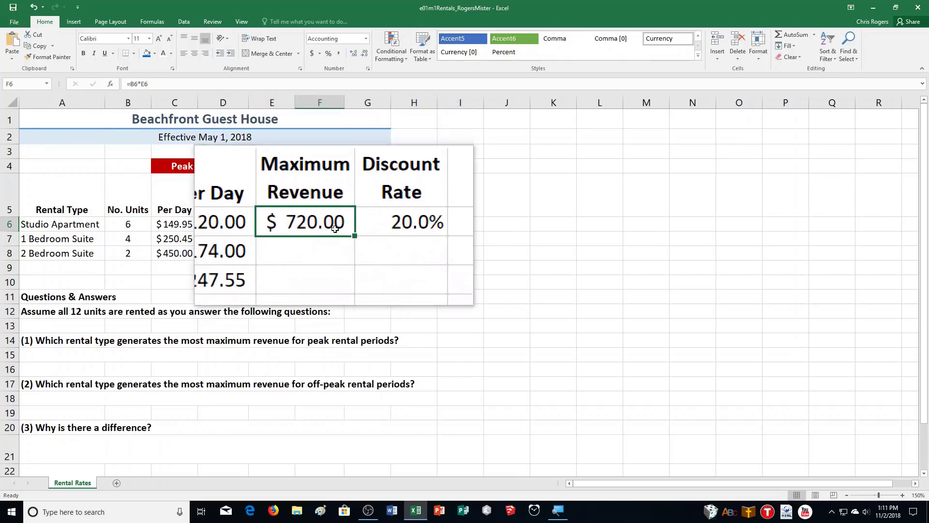
double_click(345, 232)
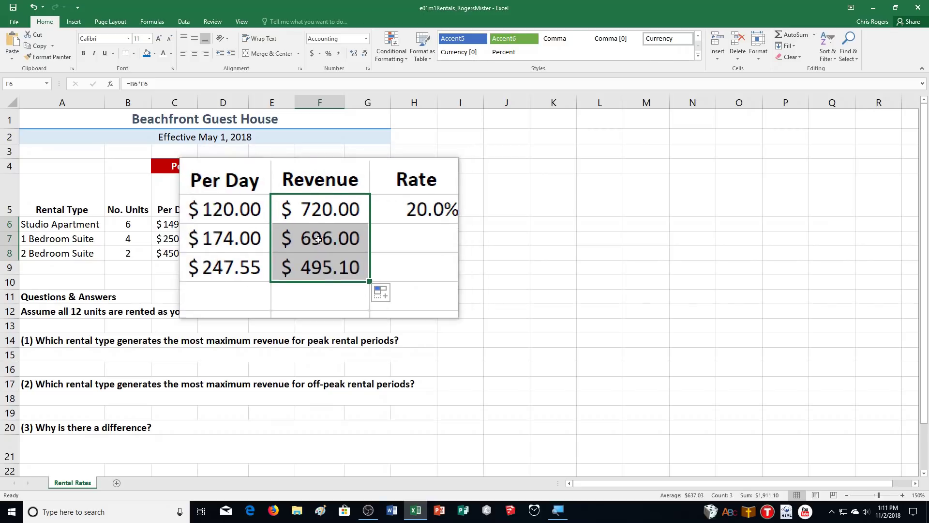
click(368, 223)
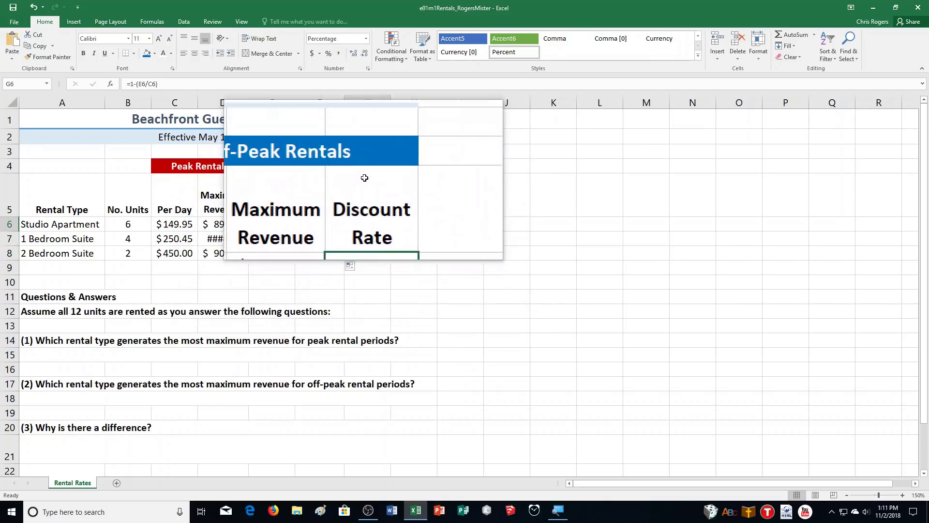
click(391, 232)
double_click(392, 232)
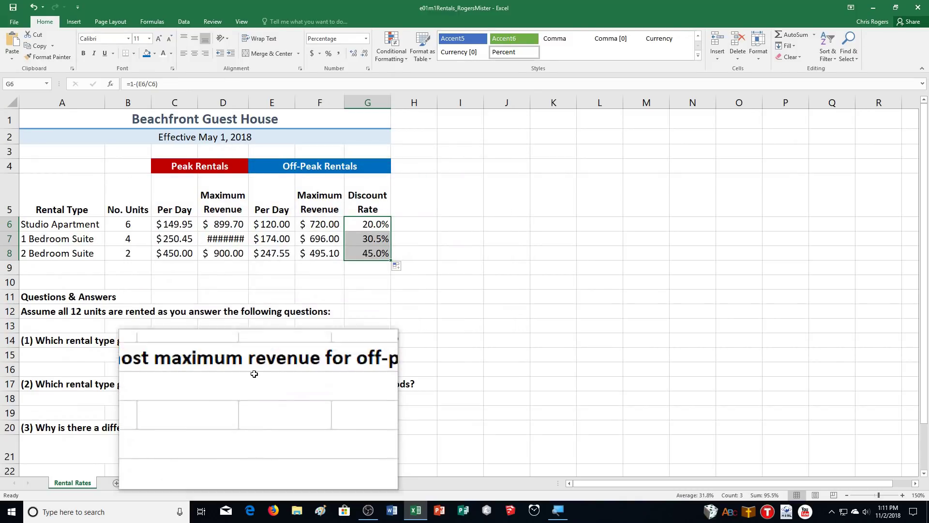
click(213, 371)
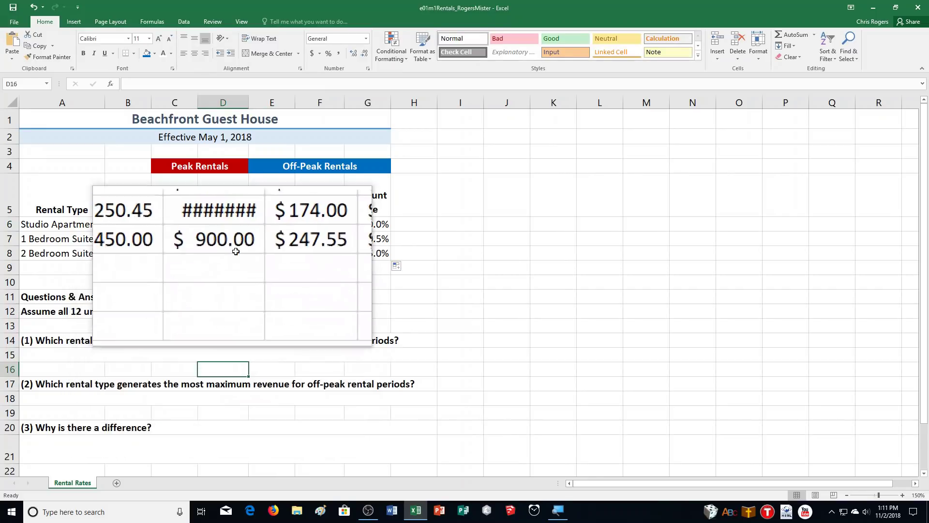
drag(252, 101, 252, 104)
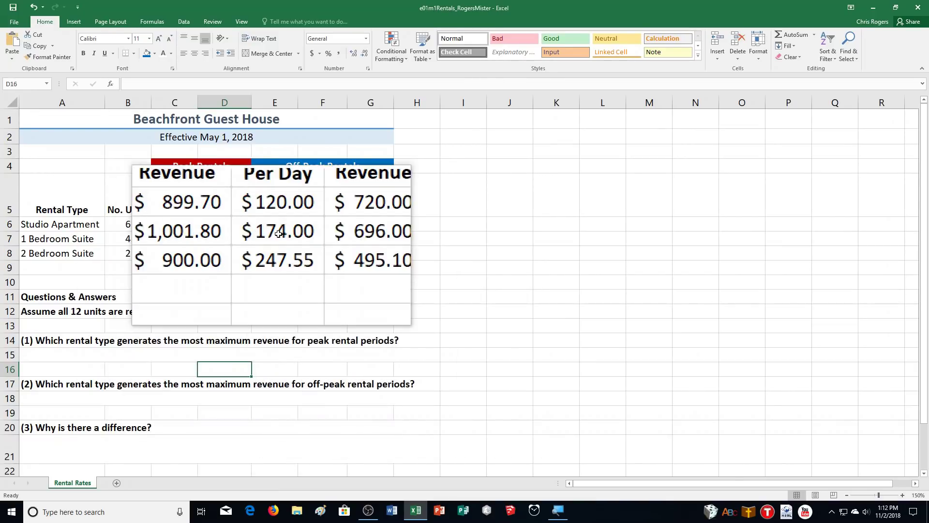
- Fill E5:G8 with Blue, Accent 1, Lighter 80%
click(274, 204)
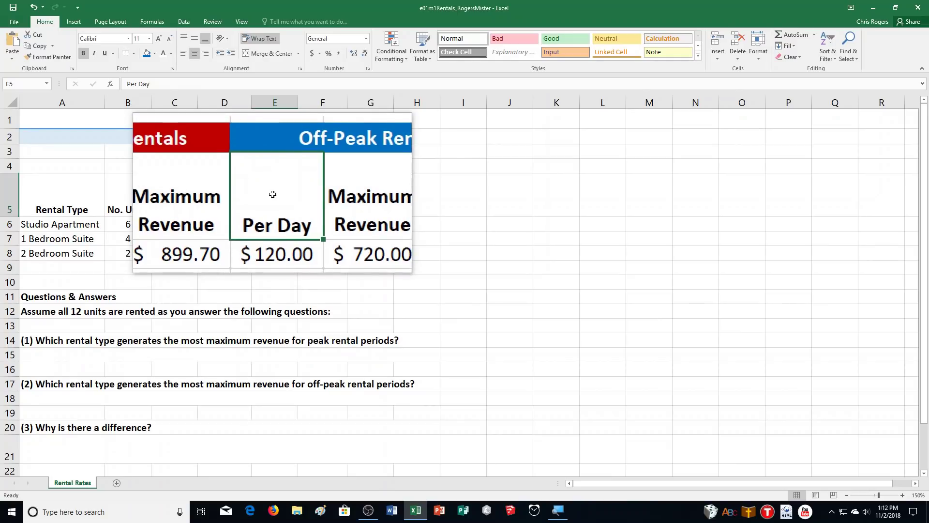
drag(273, 194, 383, 253)
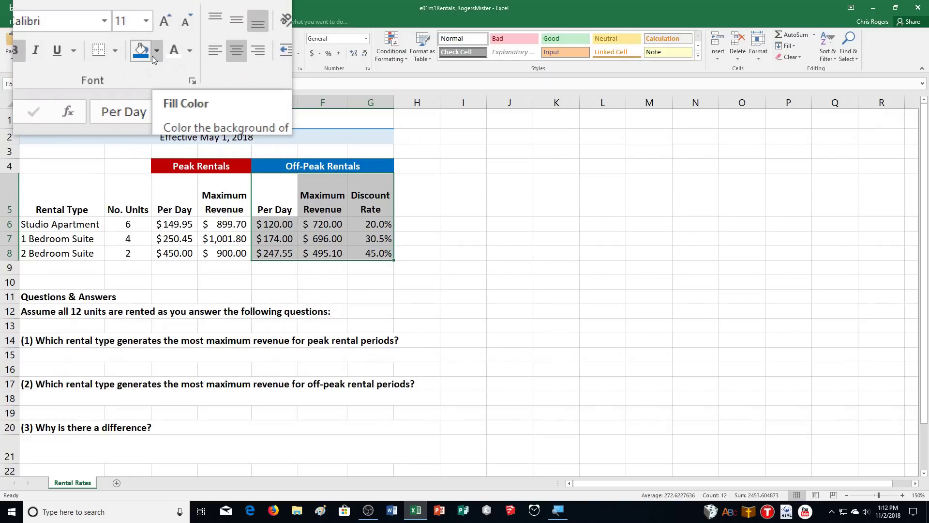
click(152, 56)
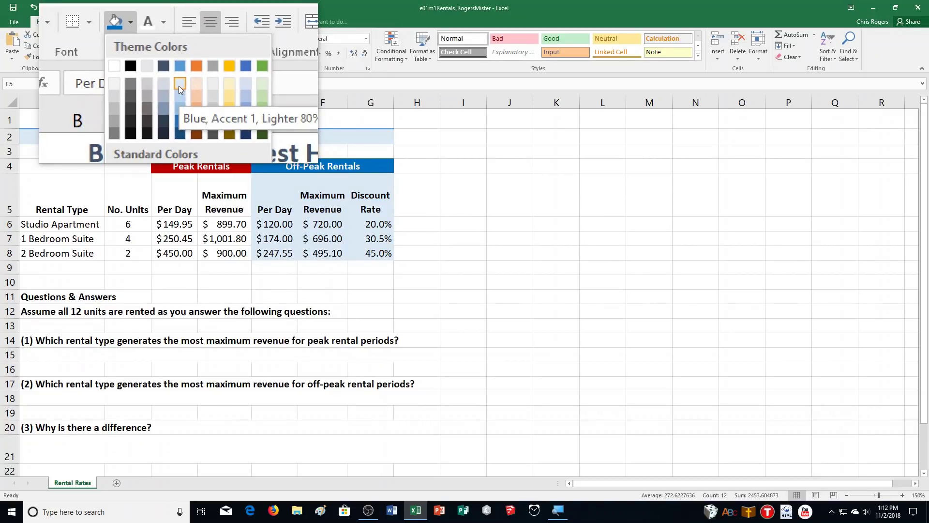
click(179, 85)
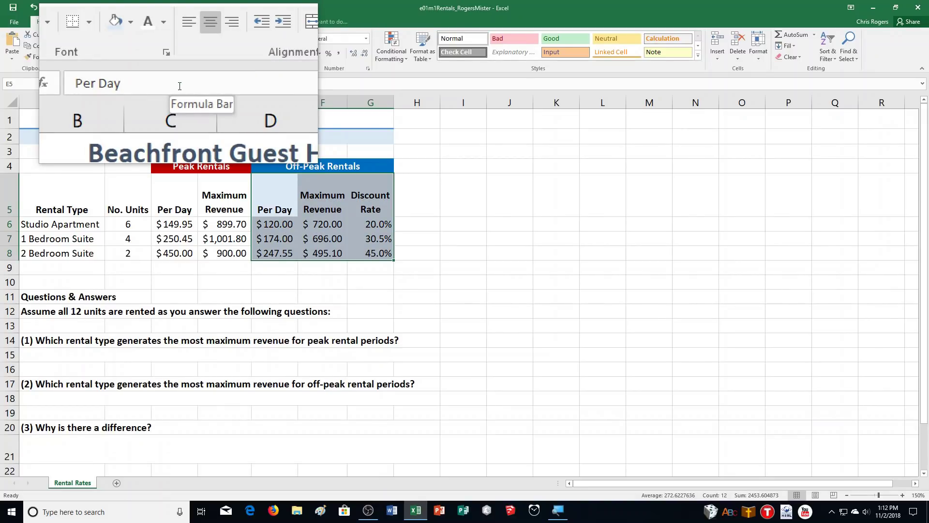
- Select C5:D8 and open the custom RGB colour entry for its fill
click(166, 195)
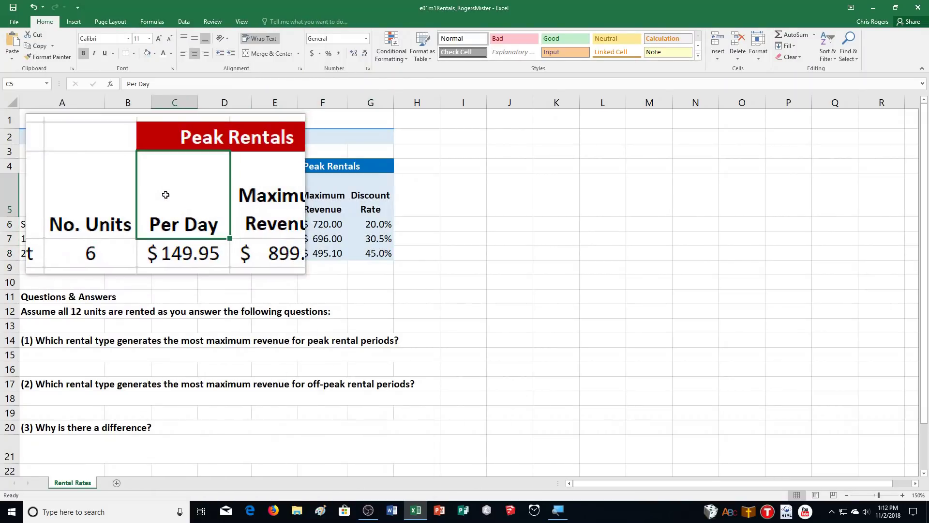
drag(167, 195, 218, 254)
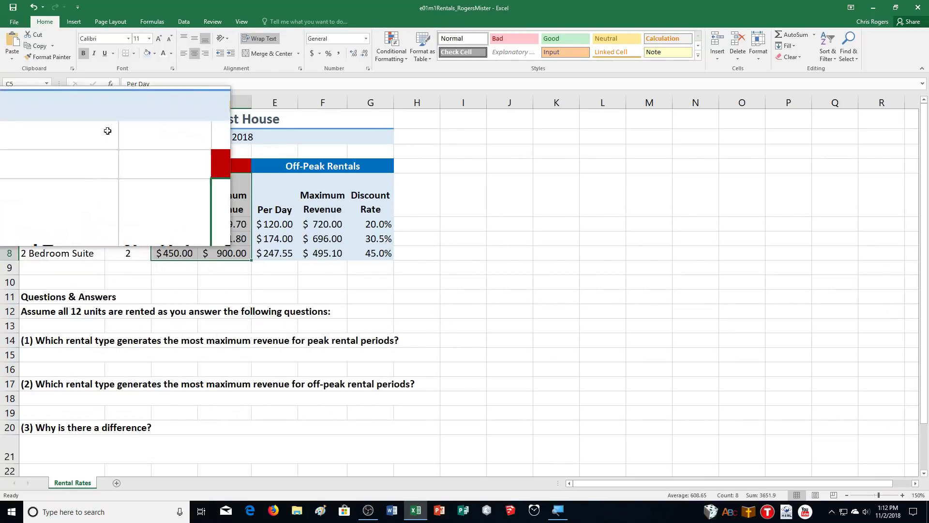
click(153, 56)
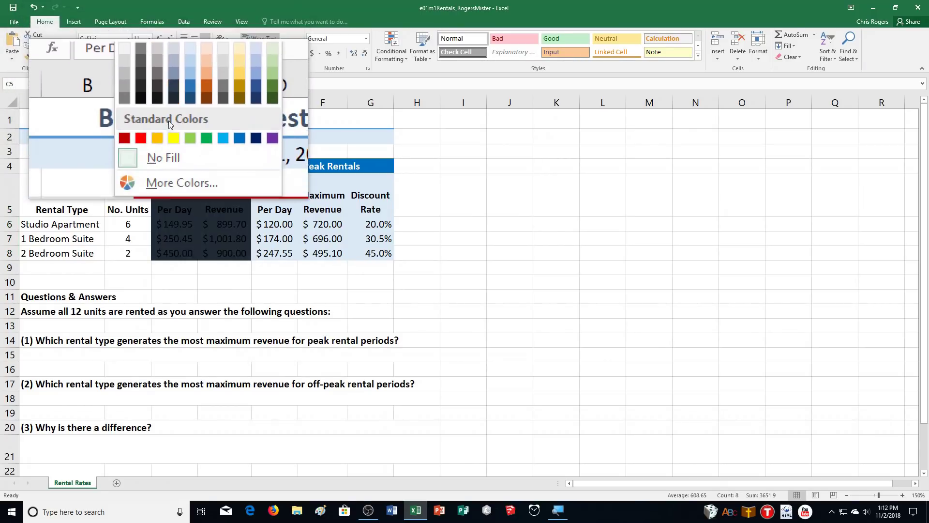
click(175, 156)
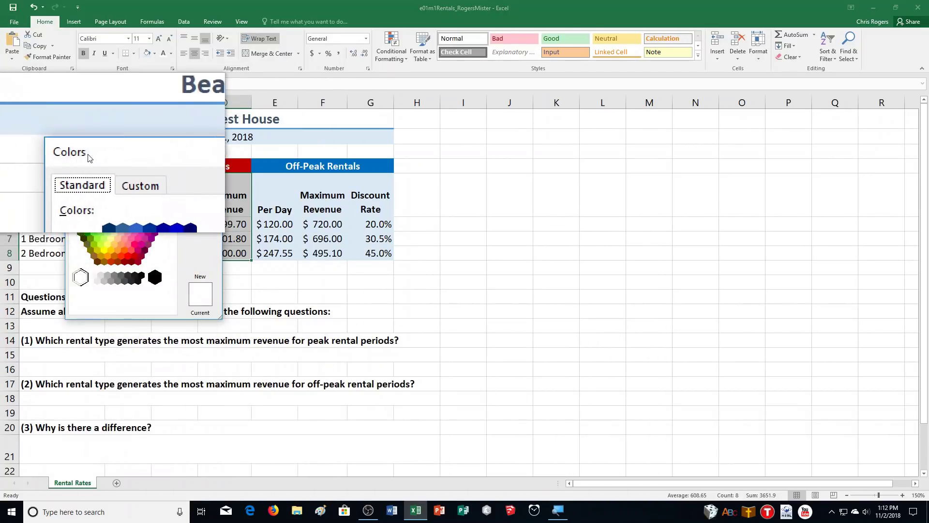
click(113, 170)
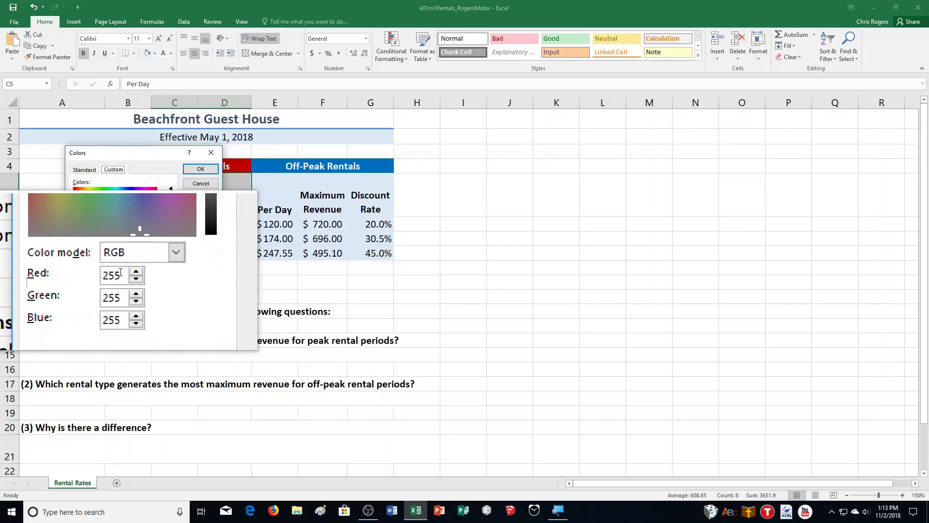
- Enter RGB 242, 220, 219 and apply the pale pink fill
click(121, 275)
key(BackSpace)
key(BackSpace)
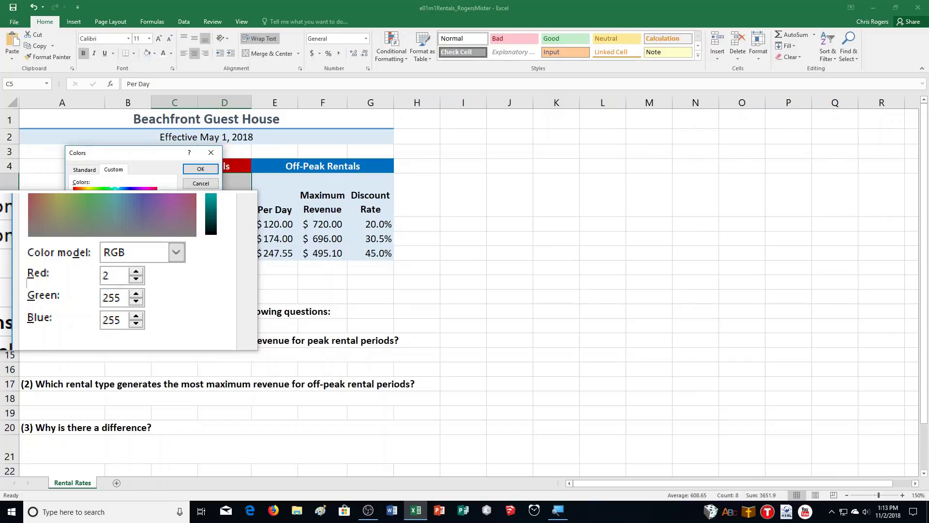
text(42)
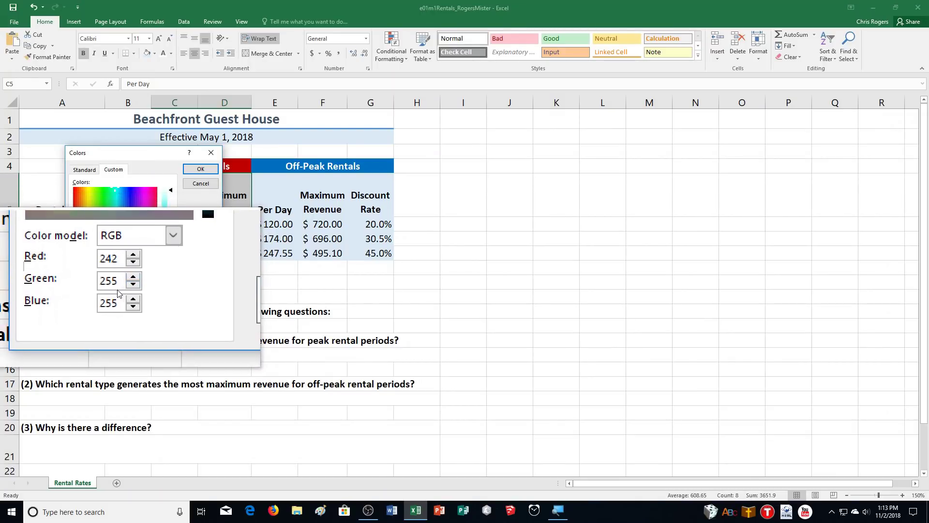
key(Tab)
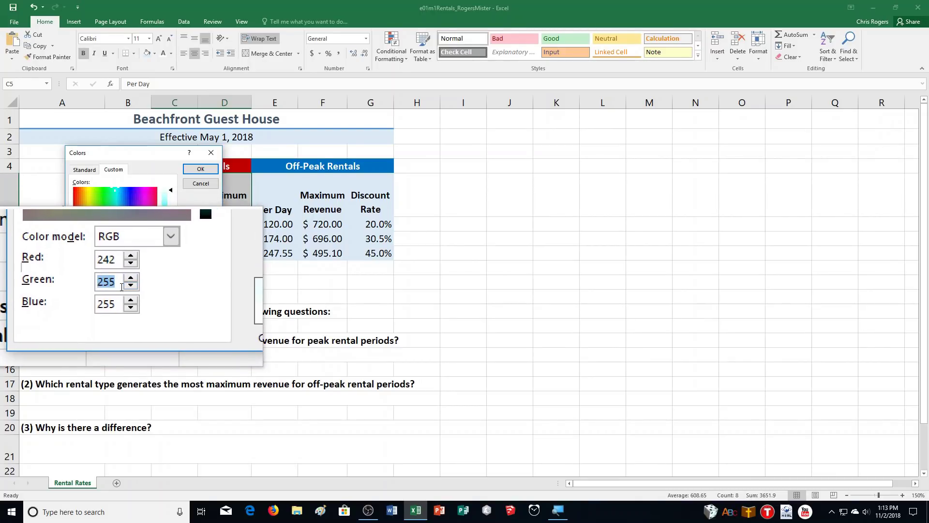
text(220)
click(107, 298)
double_click(113, 299)
text(219)
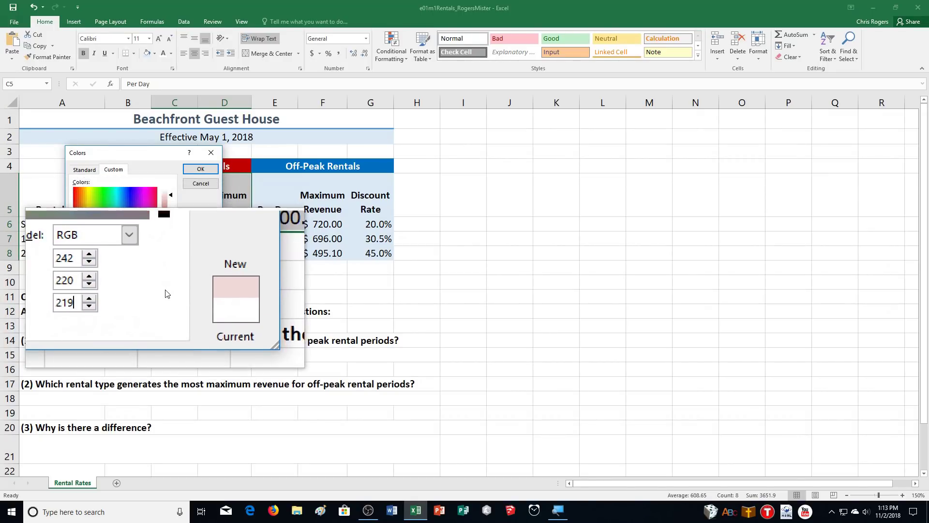
key(Return)
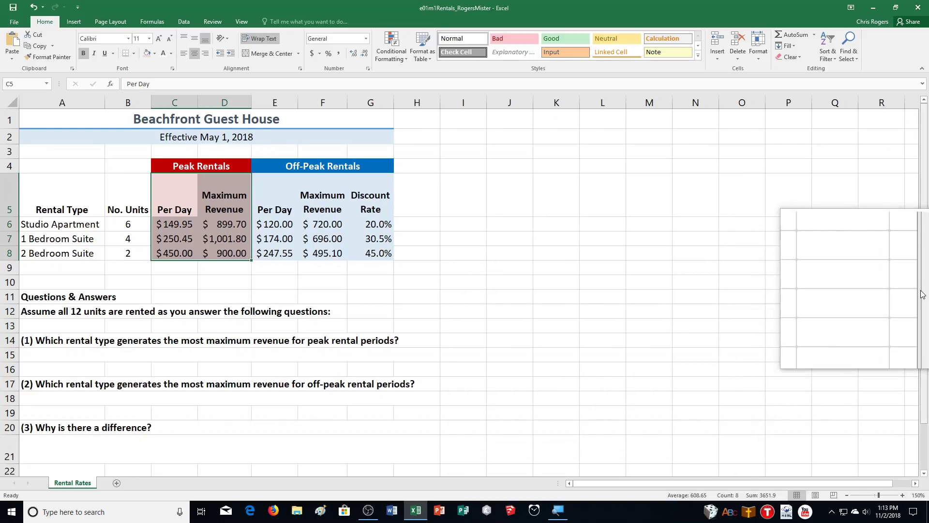
- Zoom out and widen column D so $1,001.80 replaces the hash marks
scroll(914, 293, down, 1)
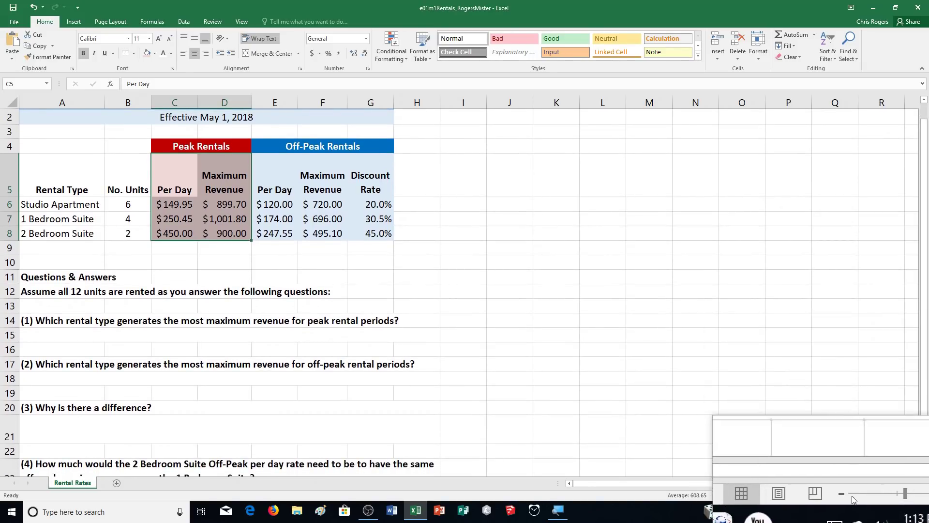
click(848, 498)
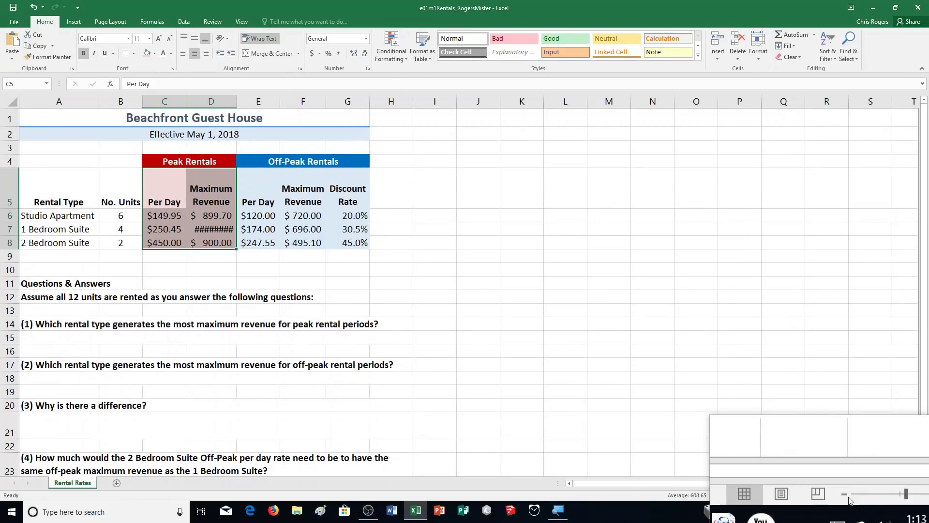
click(576, 255)
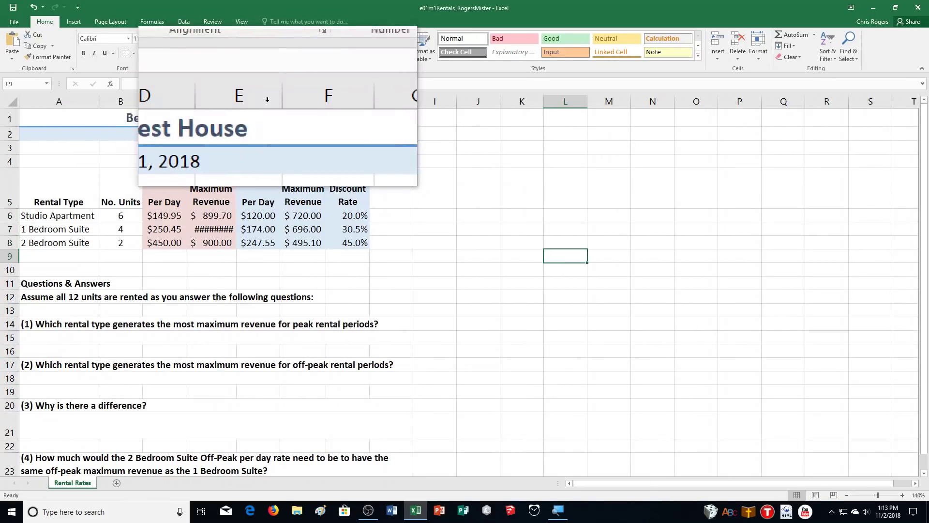
drag(237, 96, 238, 99)
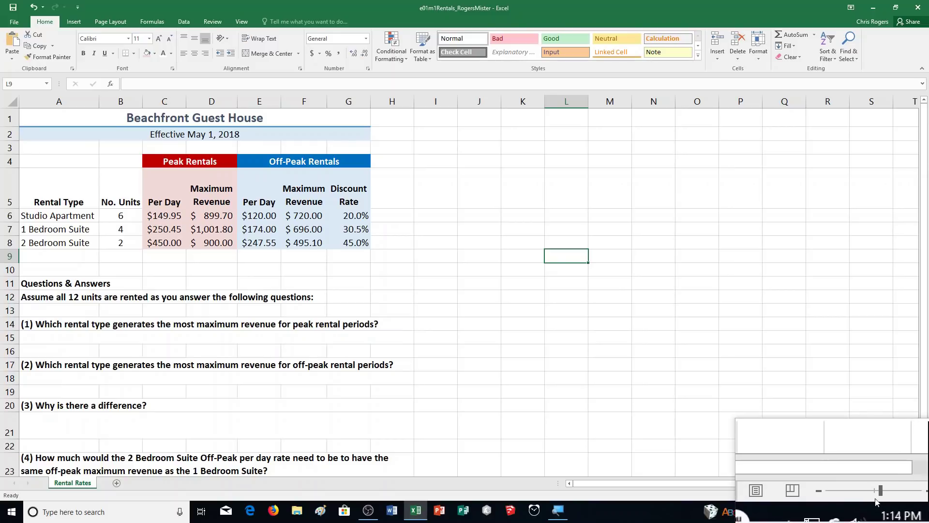
click(878, 500)
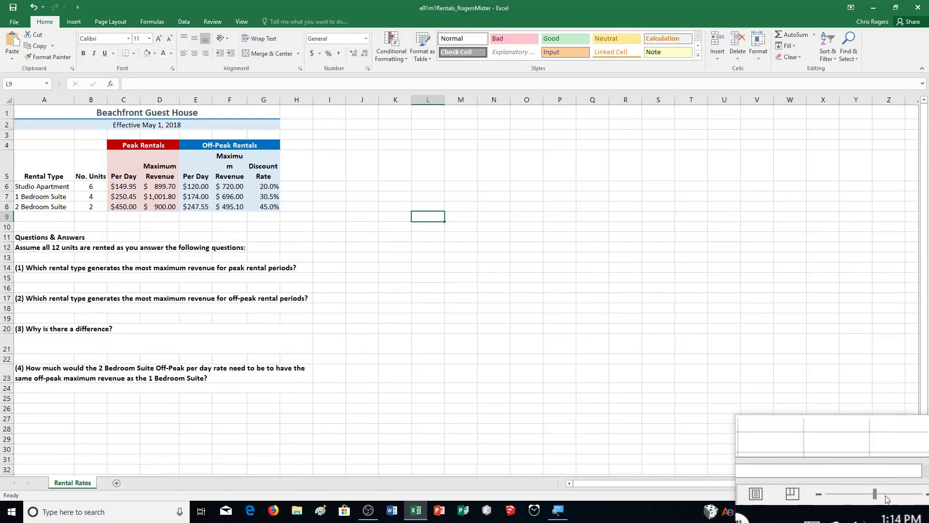
- Zoom back to 140%, check the question rows 13–18, and select cell A16
click(904, 496)
click(903, 496)
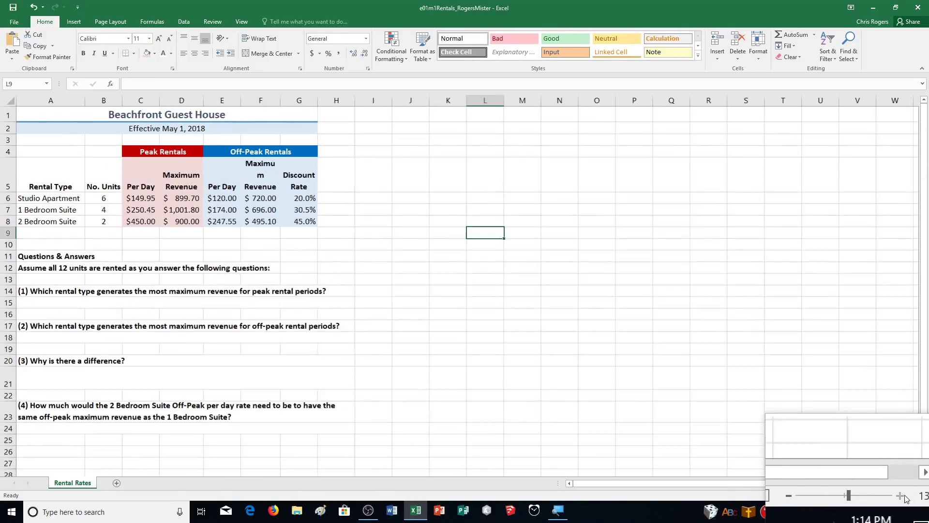
click(903, 496)
click(904, 496)
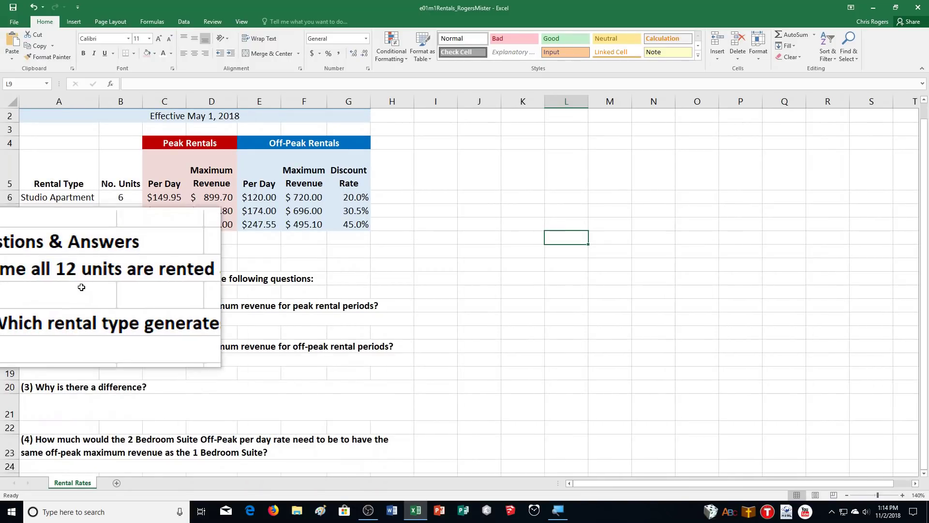
drag(48, 292, 402, 358)
click(373, 359)
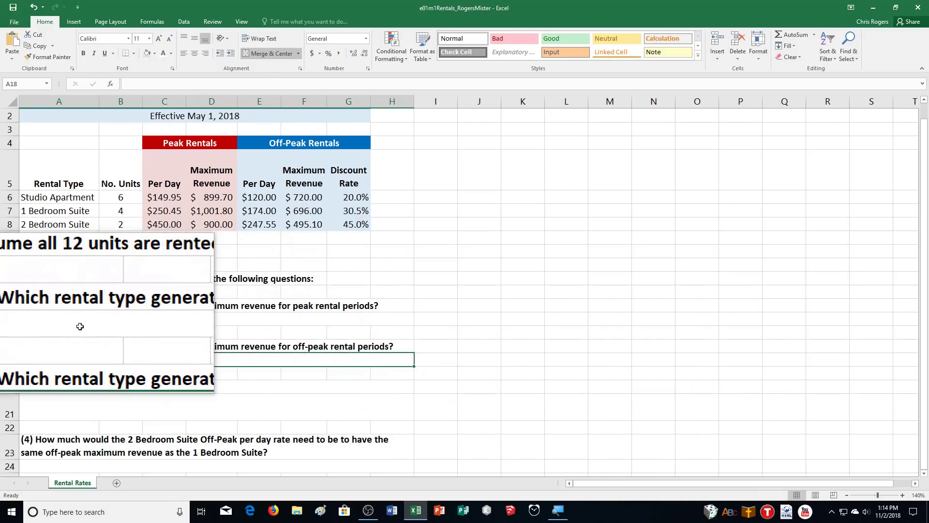
click(79, 331)
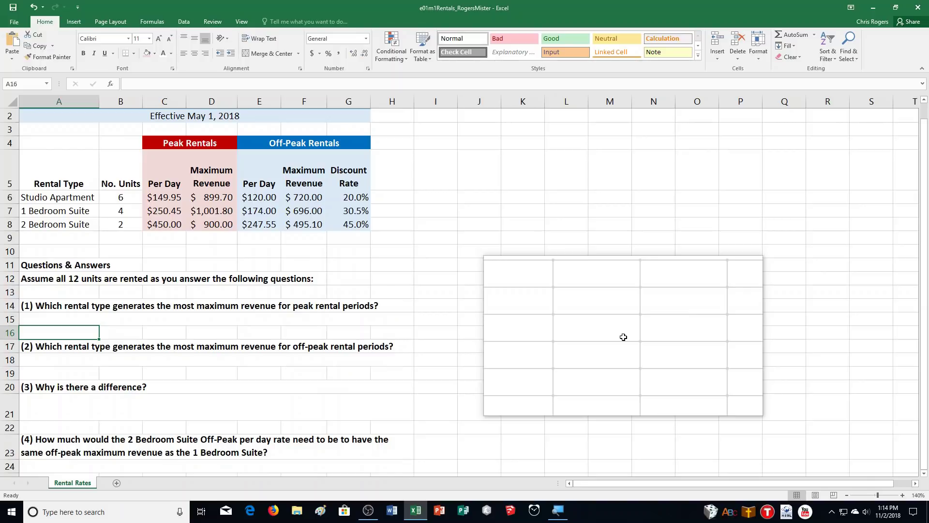
- Insert a new sheet, rename it Formulas, and uncheck Gridlines on the View tab
drag(623, 337, 623, 337)
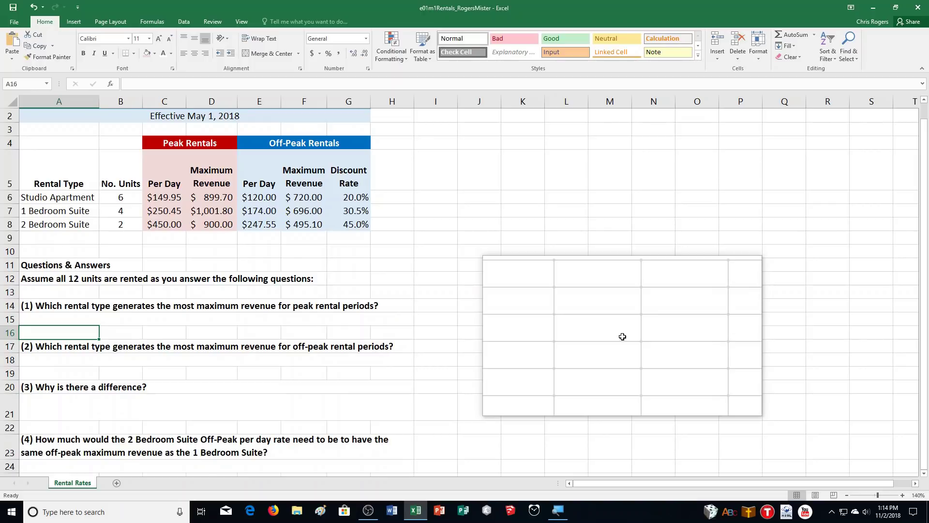
drag(622, 337, 132, 458)
click(115, 487)
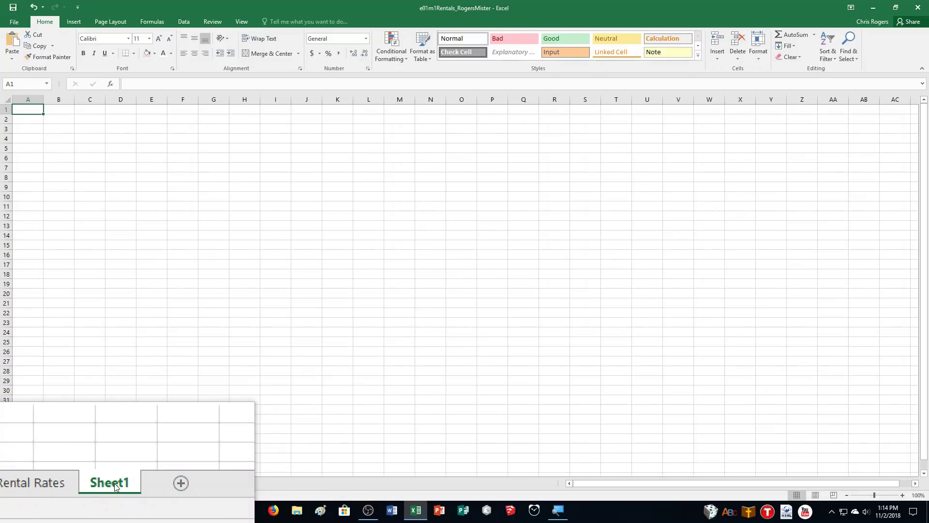
double_click(115, 485)
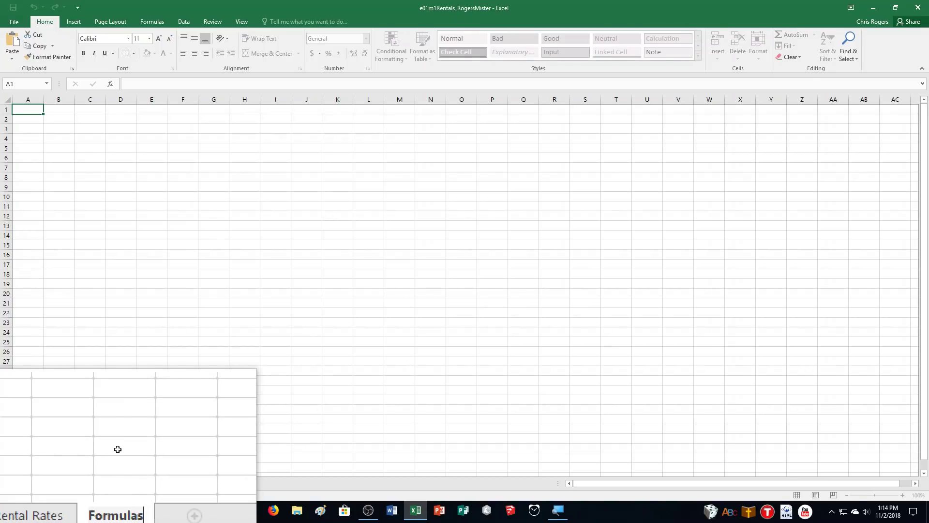
text(Formulas)
key(Return)
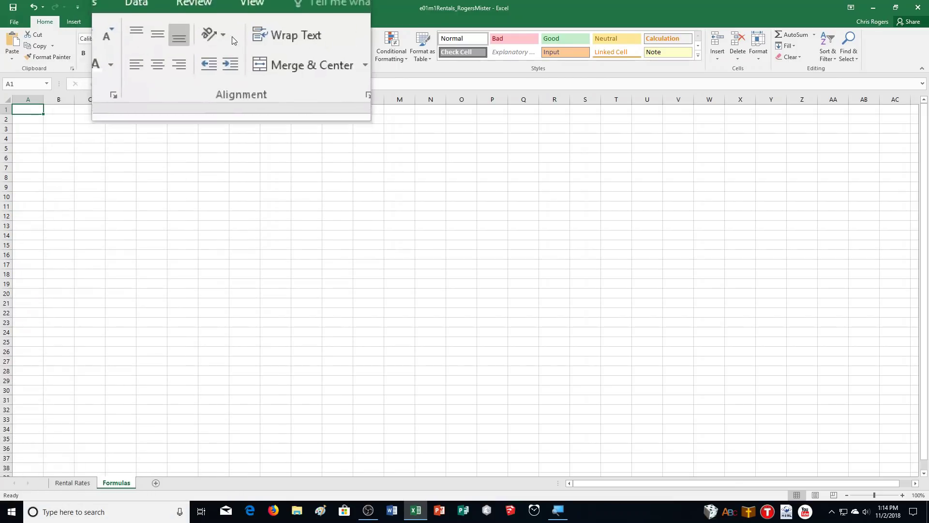
click(236, 22)
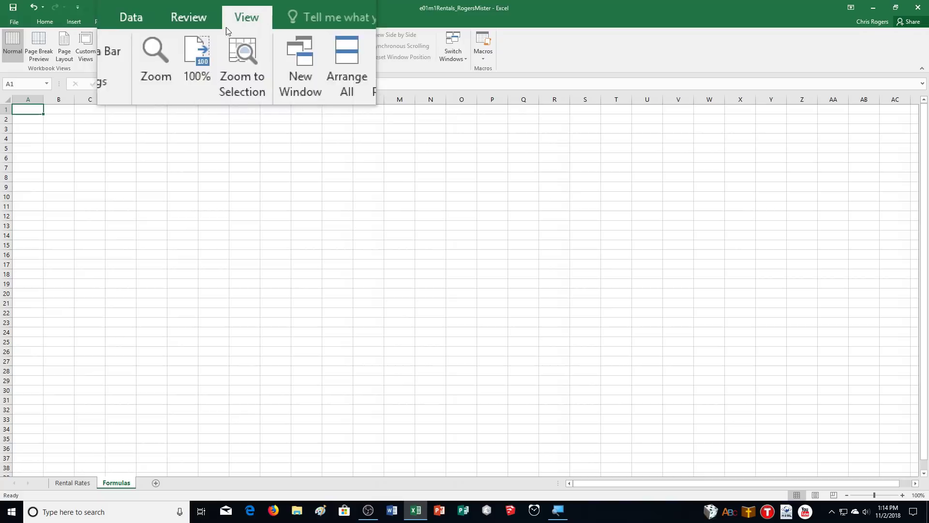
click(130, 54)
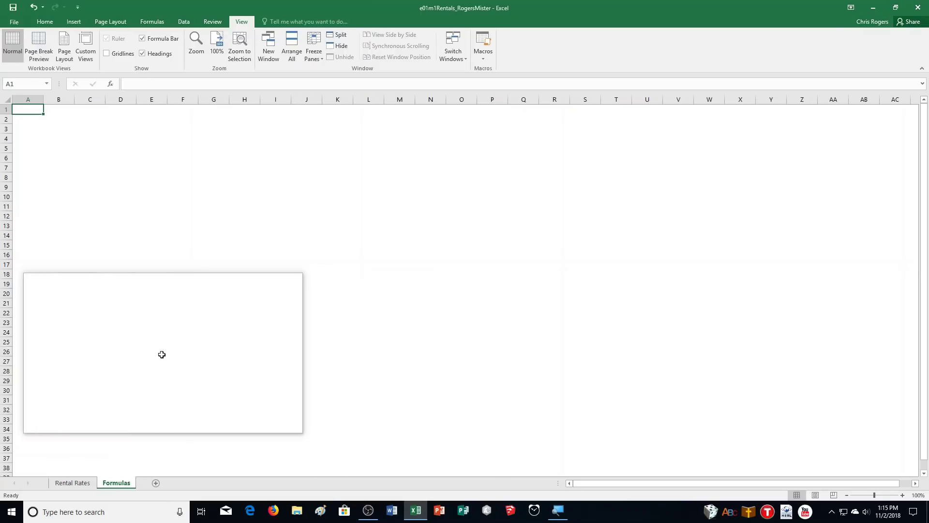
- Turn on Show Formulas for the Rental Rates sheet
click(67, 484)
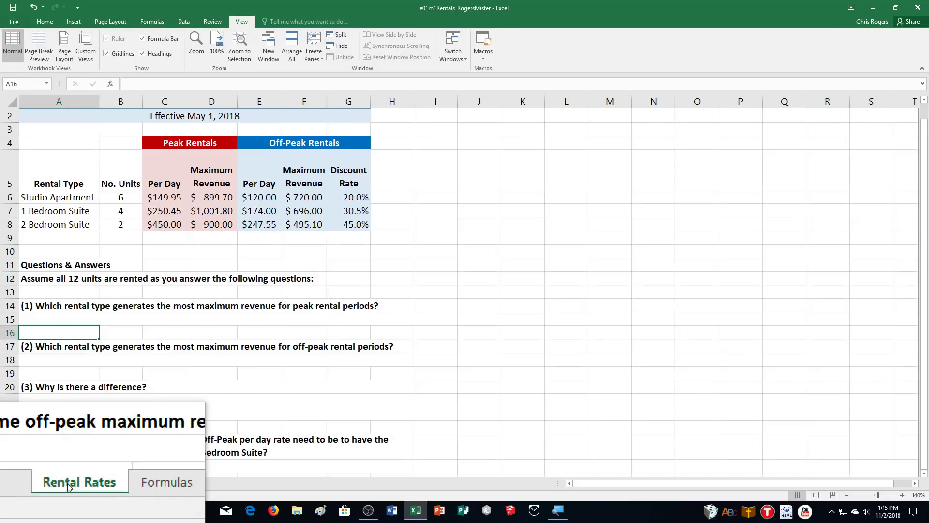
scroll(432, 332, up, 1)
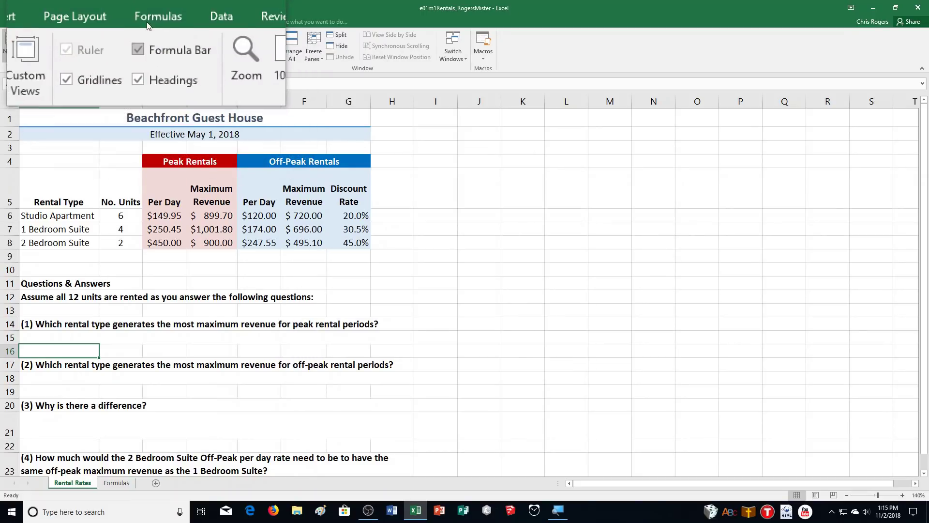
click(152, 22)
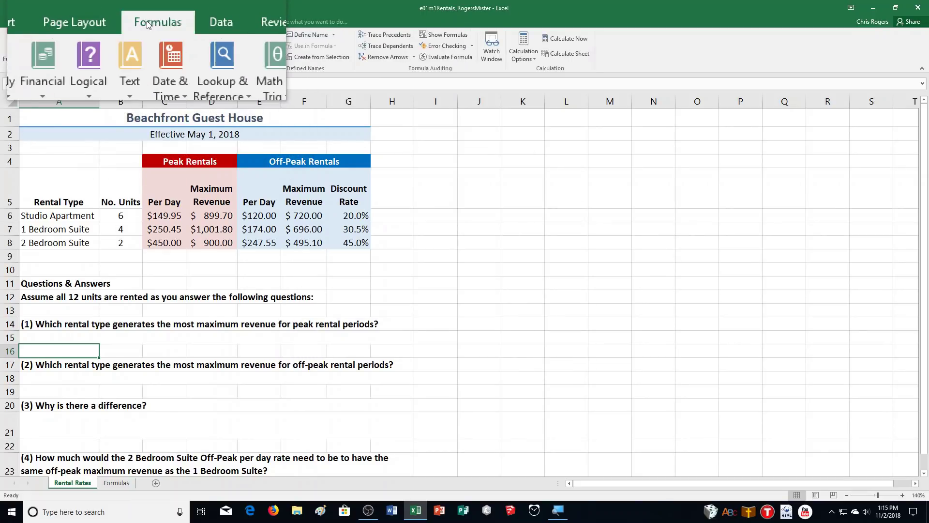
click(447, 36)
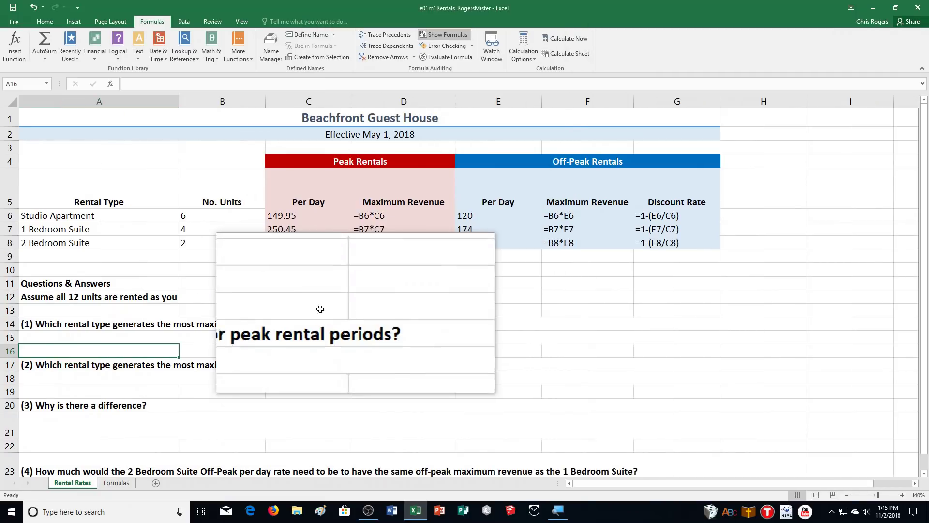
- Select the rate table A1:G8 and choose Copy as Picture
drag(42, 116, 649, 243)
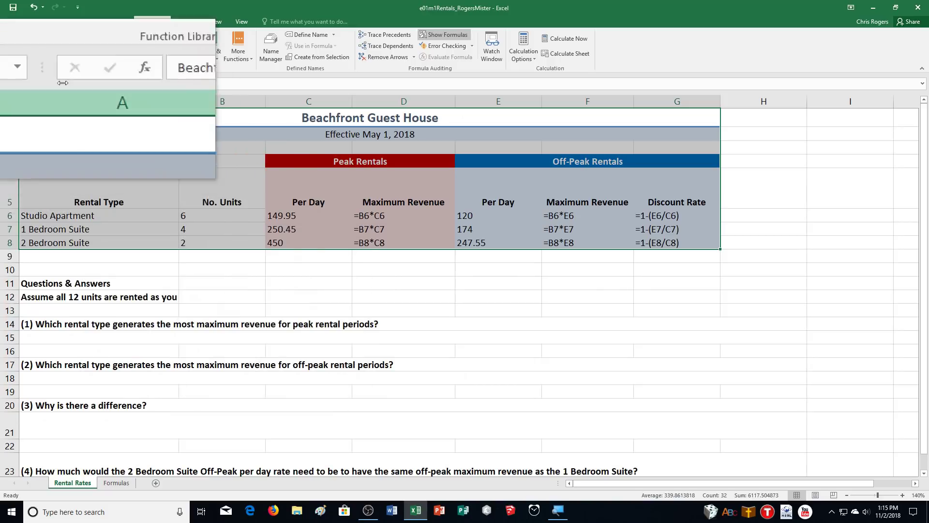
click(56, 21)
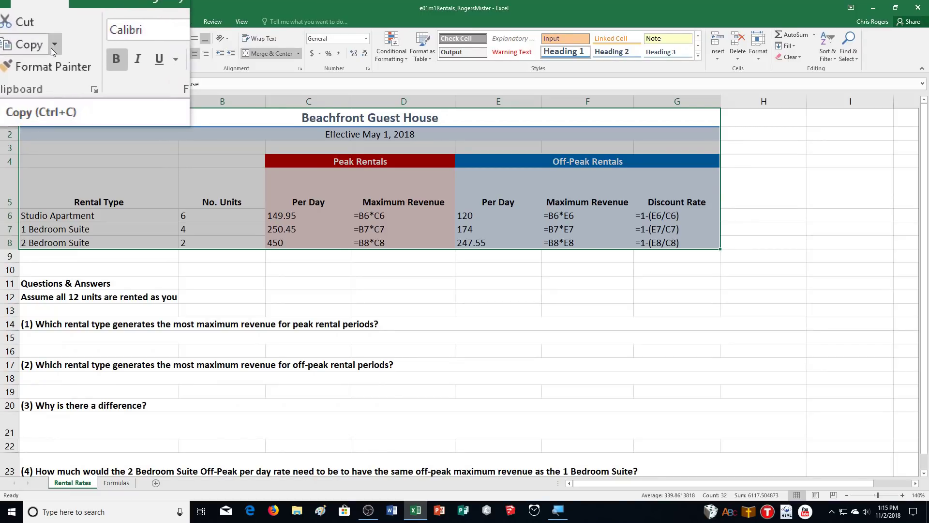
click(52, 47)
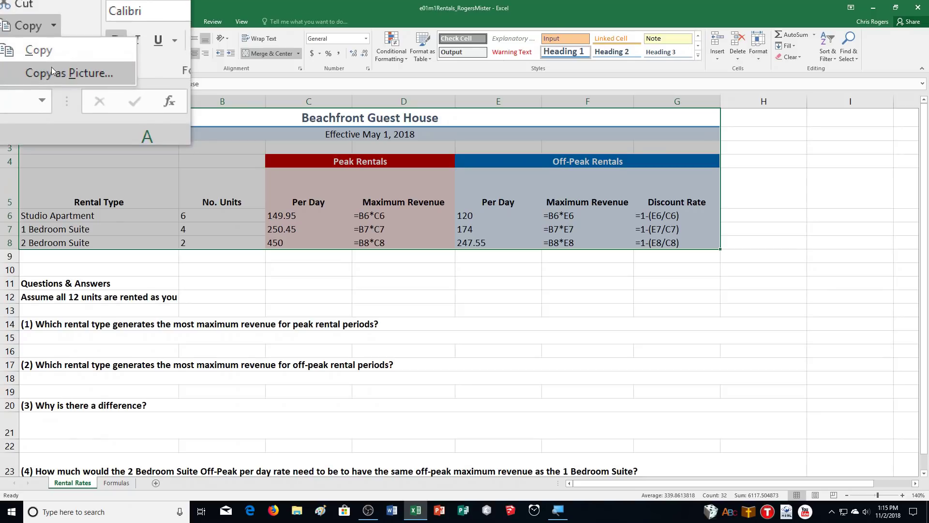
click(52, 71)
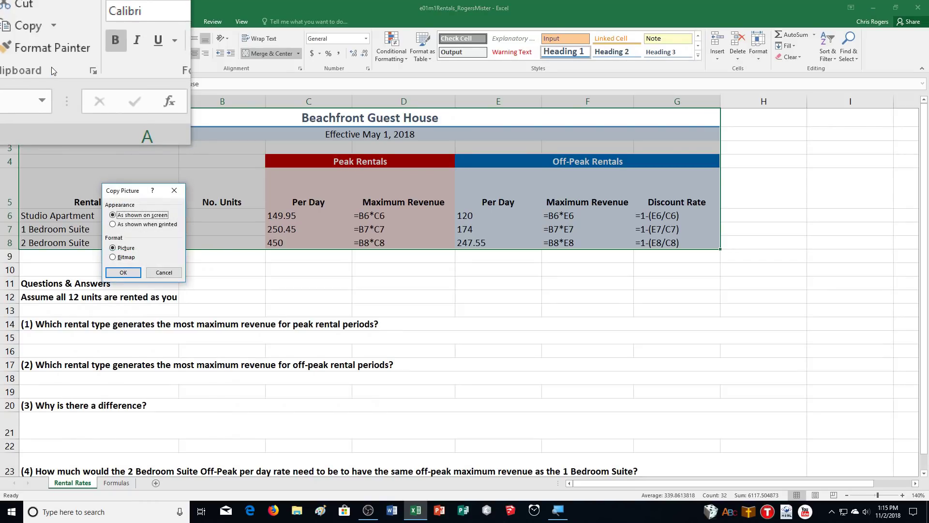
- Confirm the picture copy and paste it at A1 on the Formulas sheet
click(119, 272)
click(116, 483)
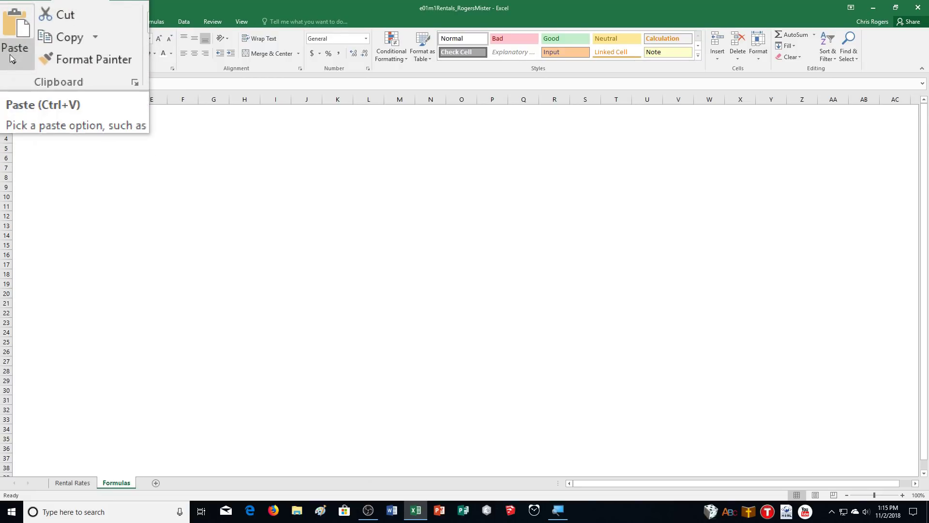
right_click(5, 109)
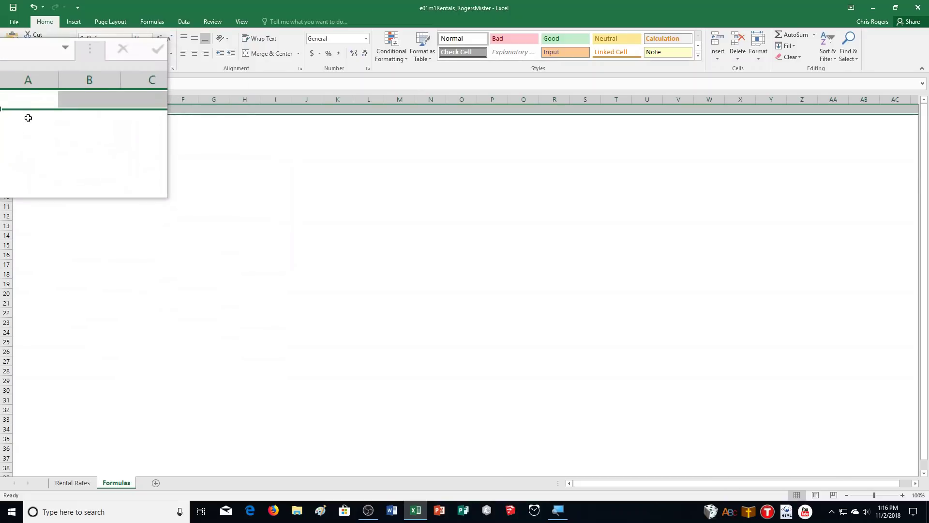
click(28, 111)
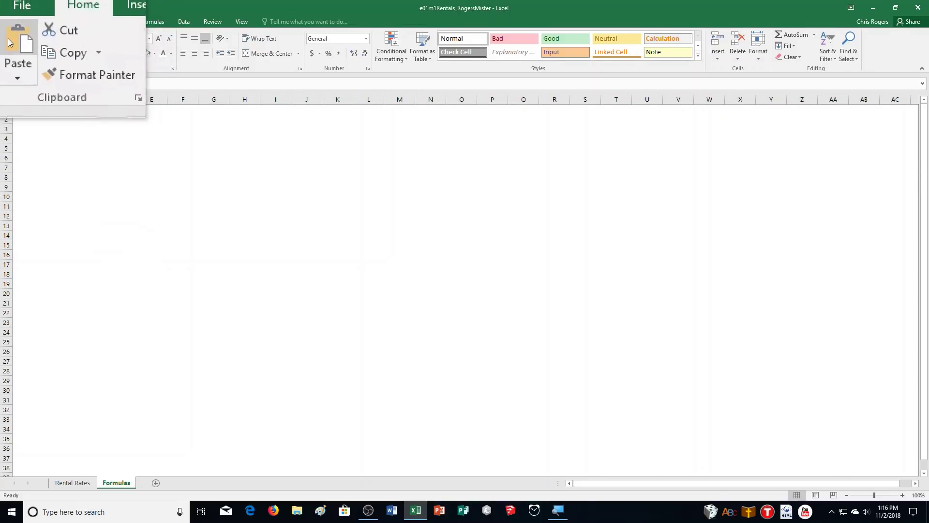
click(12, 43)
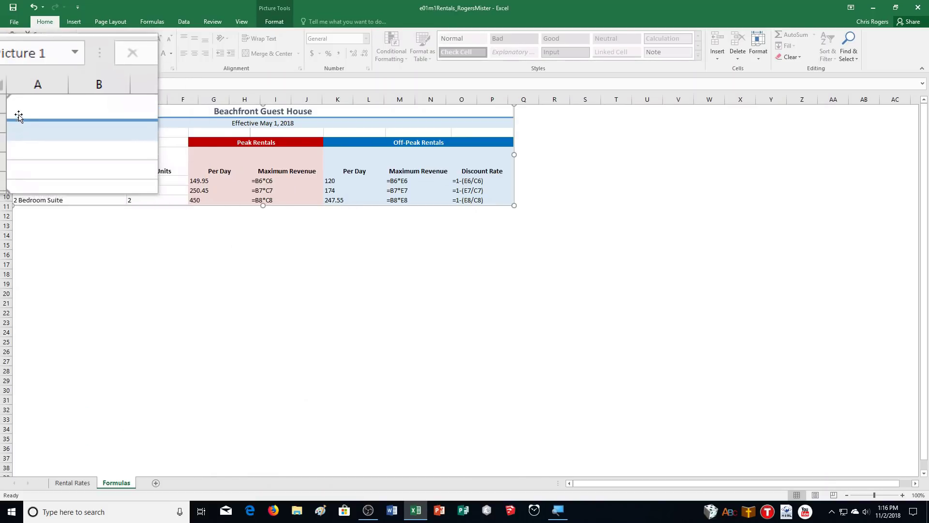
click(905, 492)
click(905, 491)
click(905, 492)
click(905, 492)
click(904, 492)
click(904, 492)
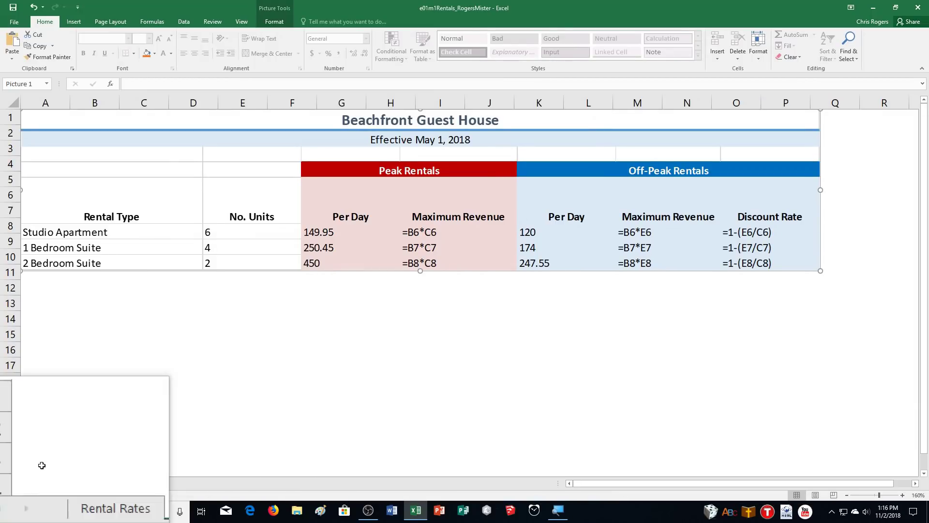
- Turn off Show Formulas on Rental Rates and group it with the Formulas sheet
click(60, 487)
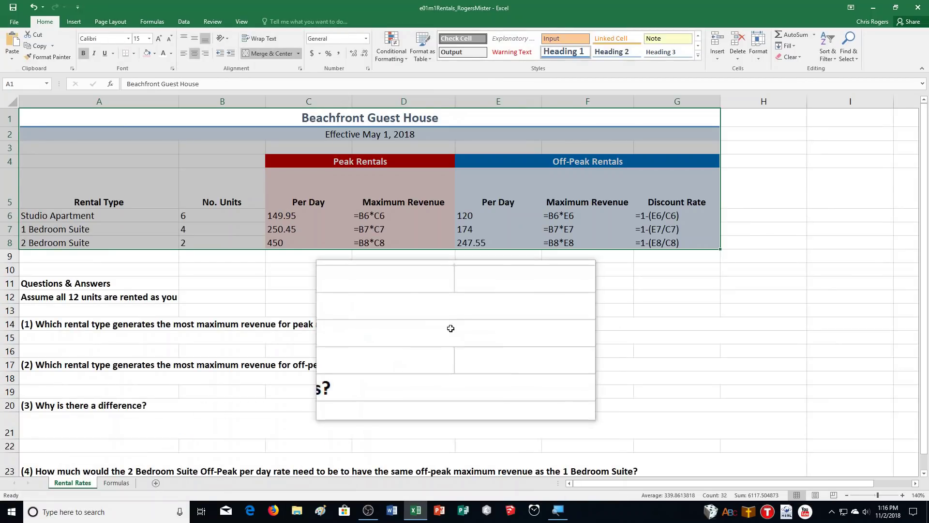
click(154, 22)
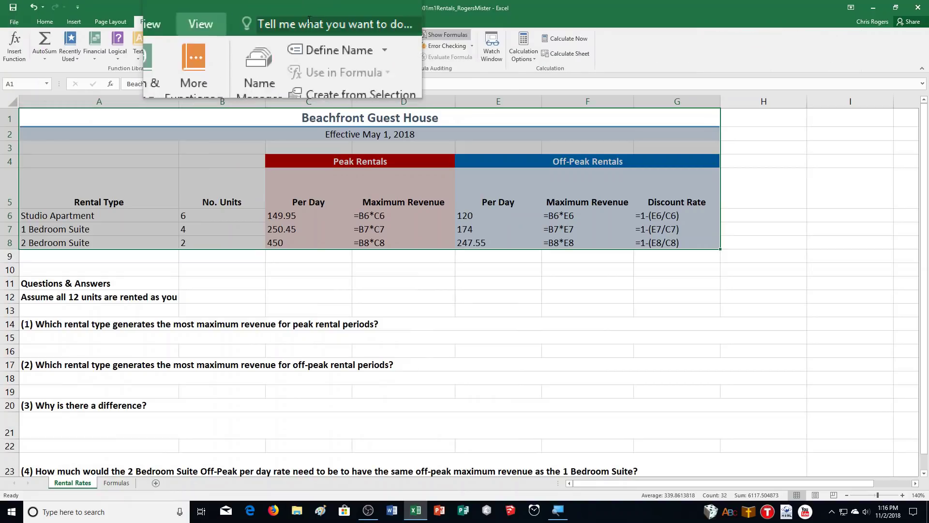
click(440, 32)
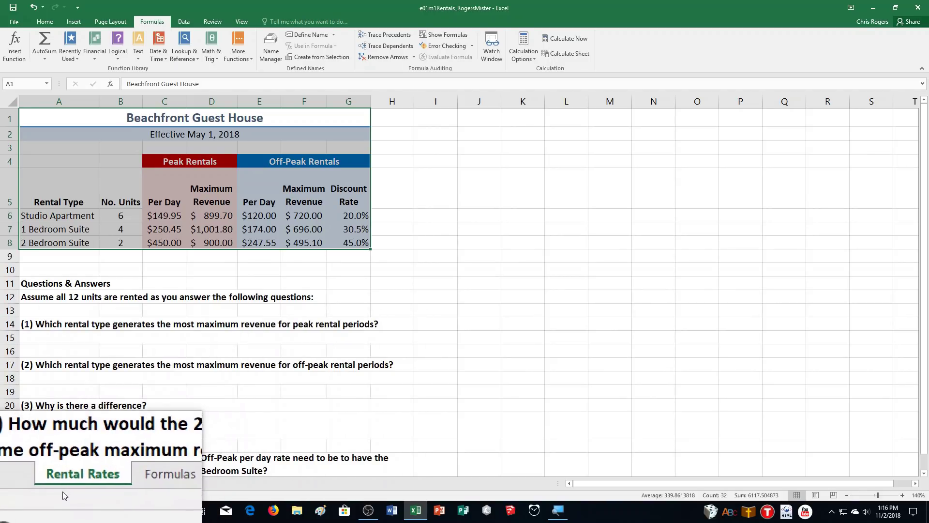
ctrl+click(100, 485)
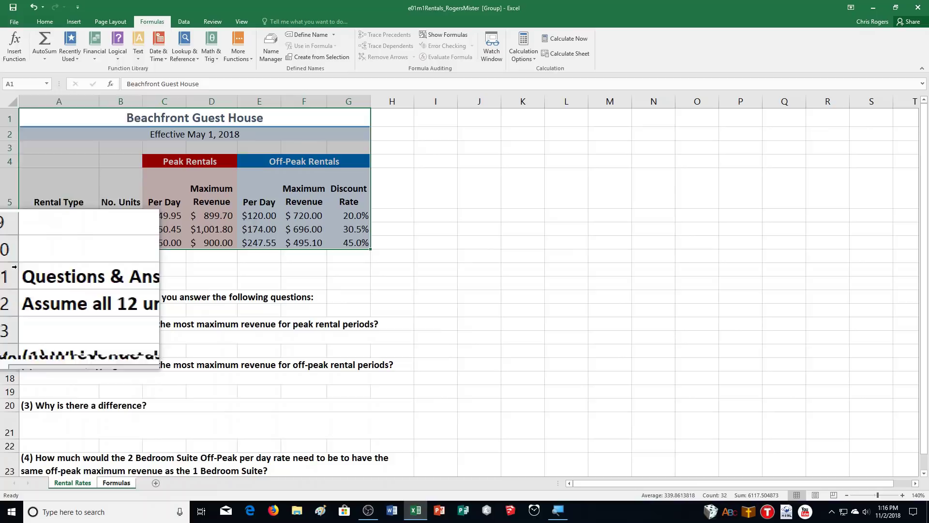
- Choose Landscape orientation and the Wide margins preset from Page Layout
click(111, 21)
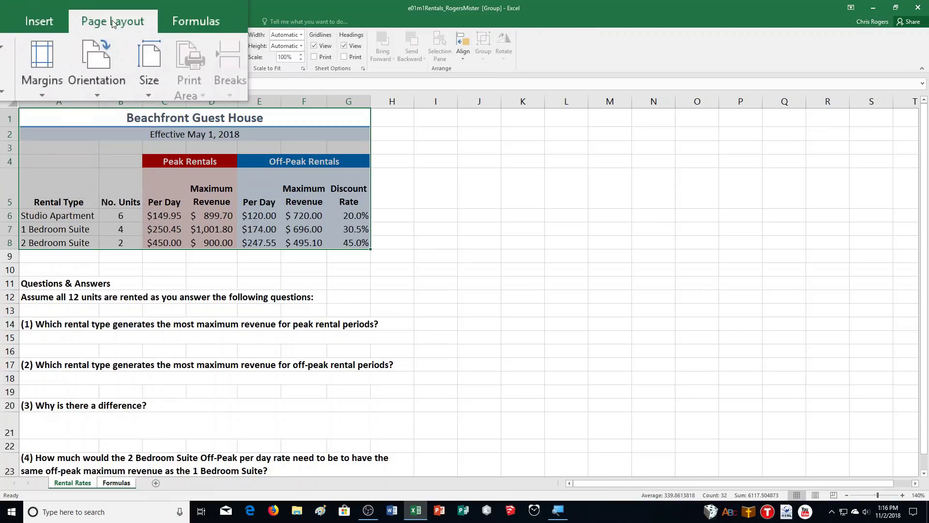
click(103, 48)
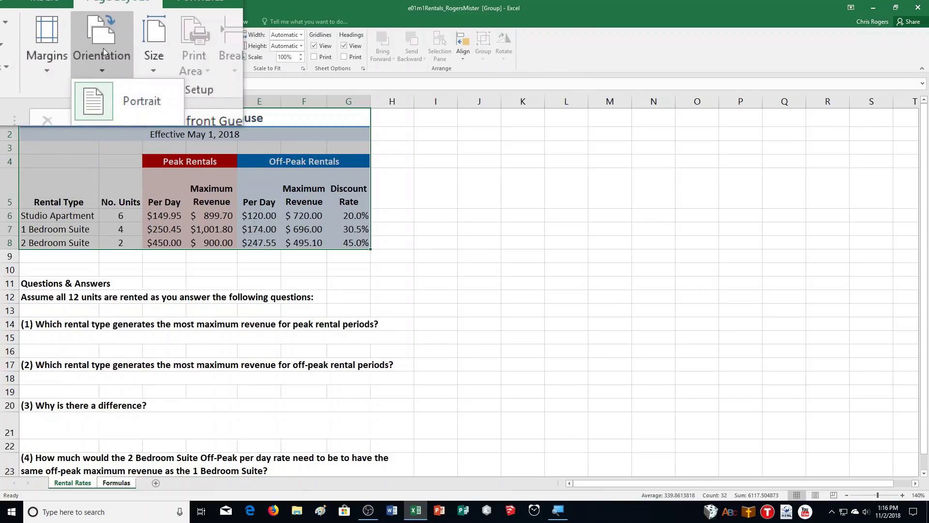
click(108, 99)
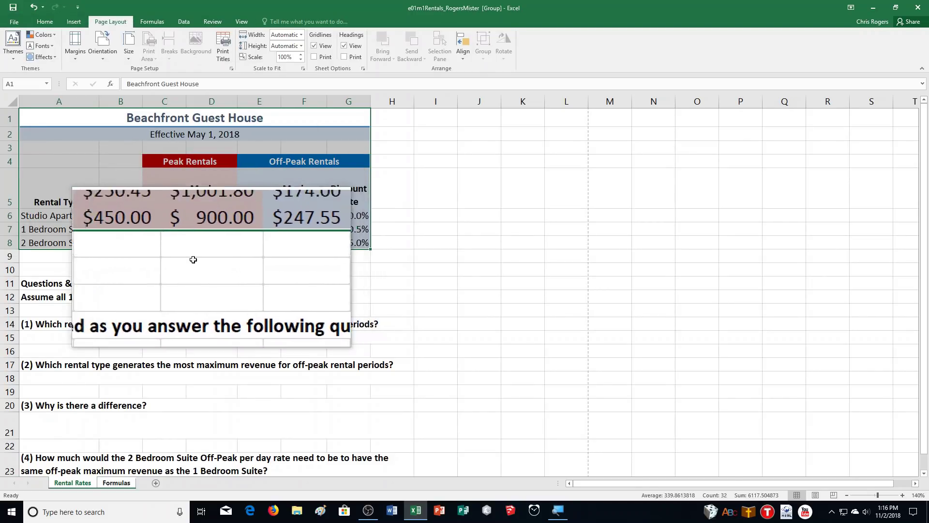
click(76, 58)
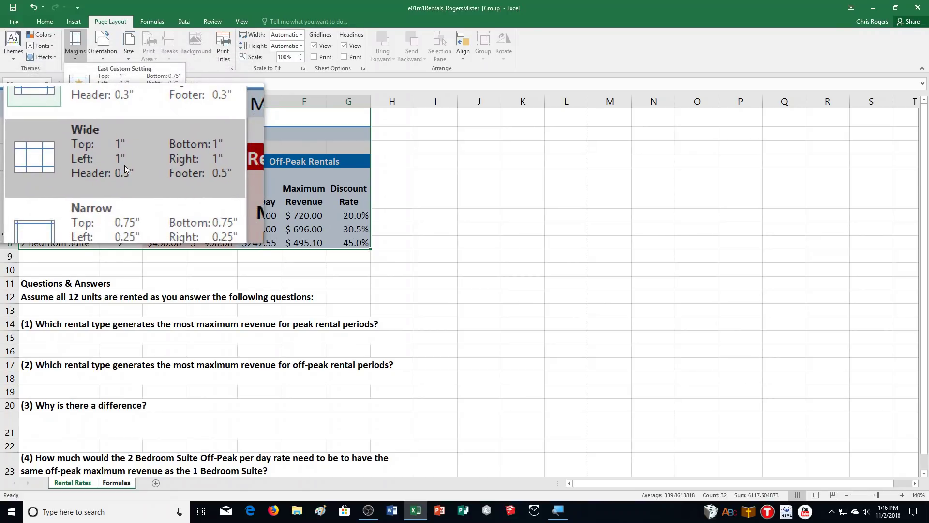
click(124, 165)
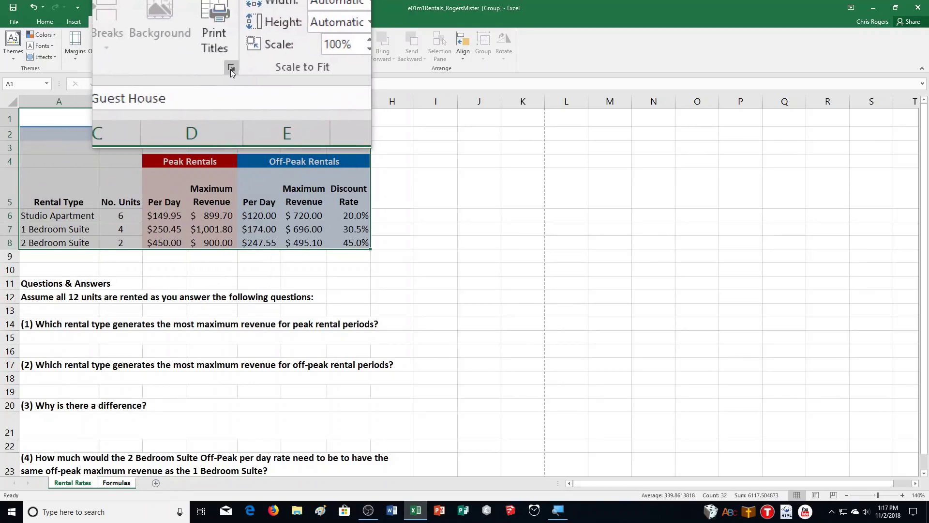
- Open the Page Setup dialog at its Margins tab
click(231, 69)
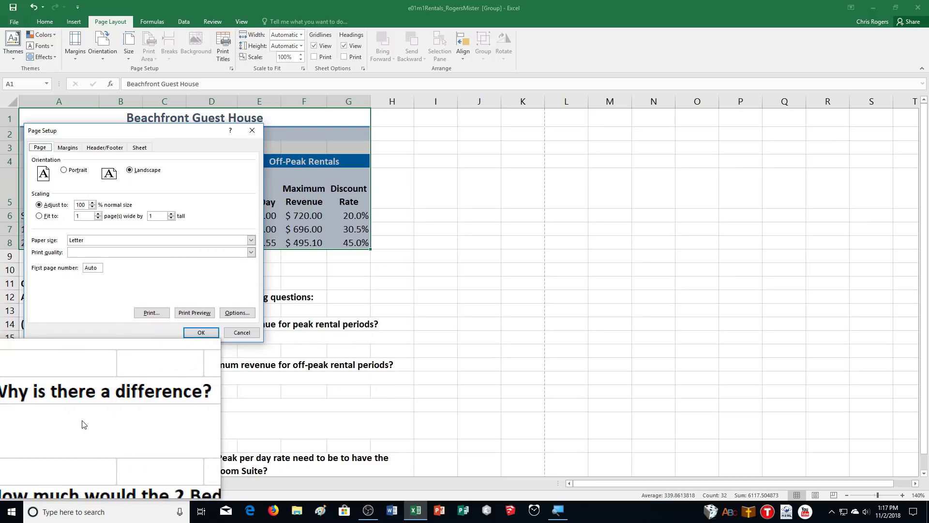
click(70, 149)
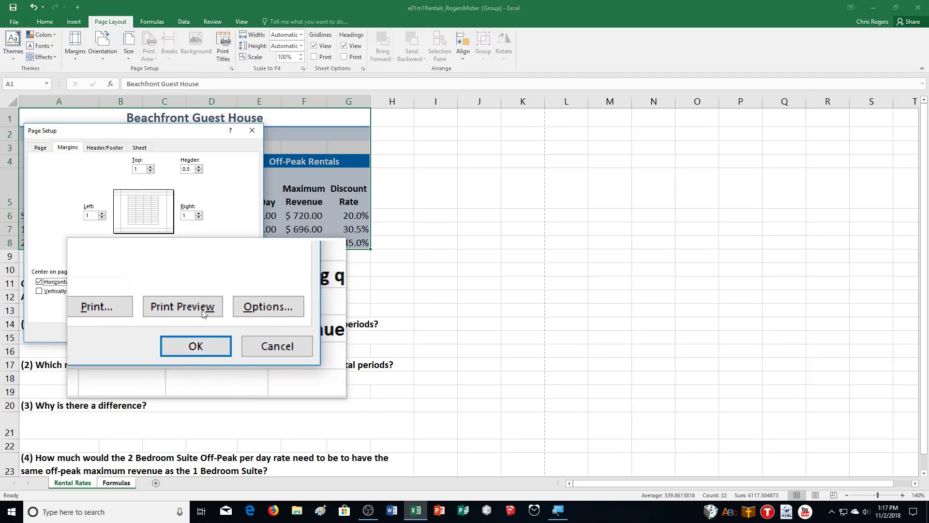
- Create a custom footer with the sheet name centred and the file name on the right
click(117, 154)
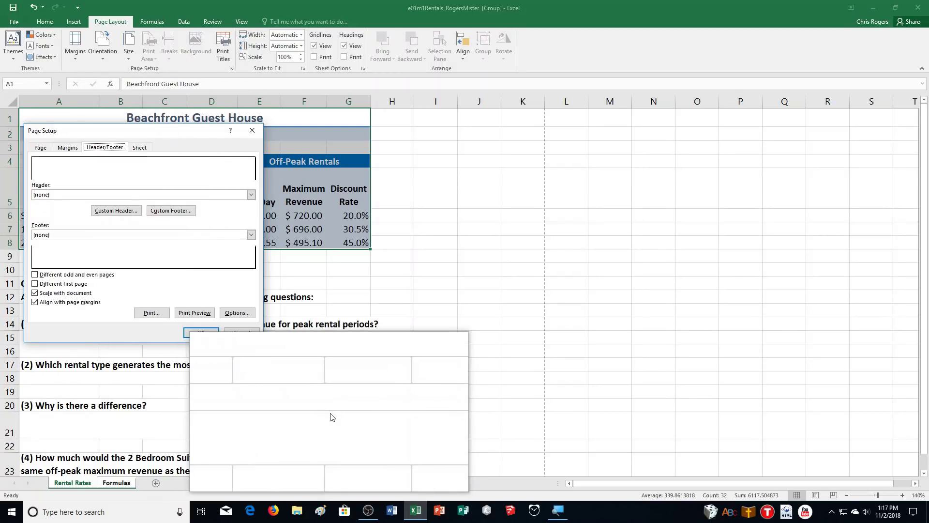
click(180, 211)
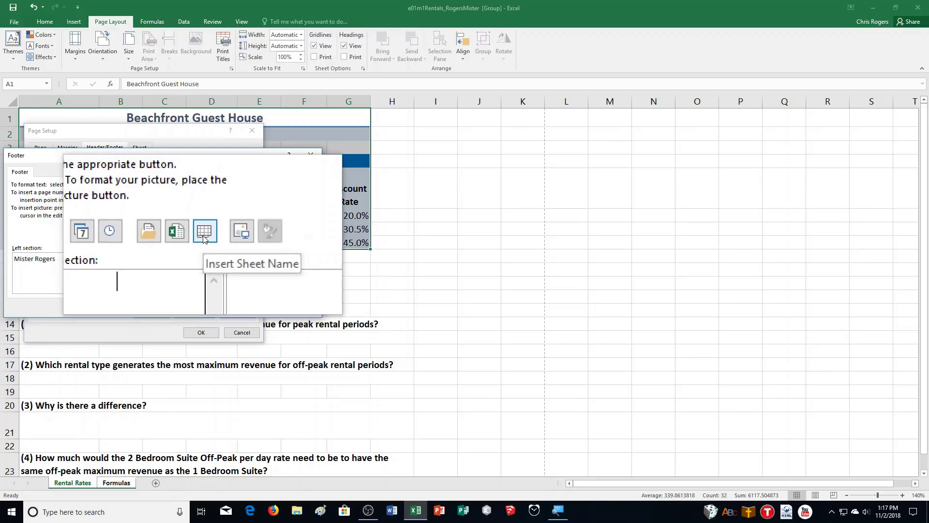
click(204, 237)
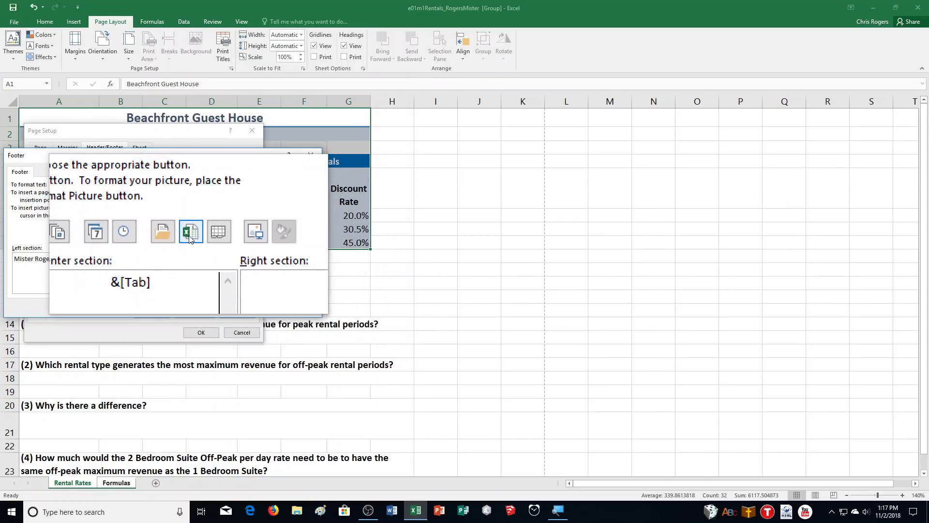
click(190, 235)
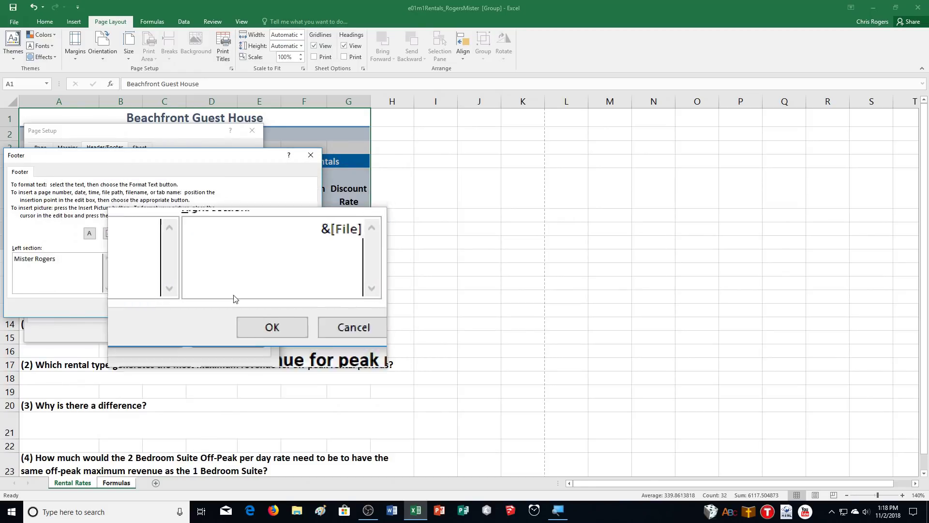
click(251, 309)
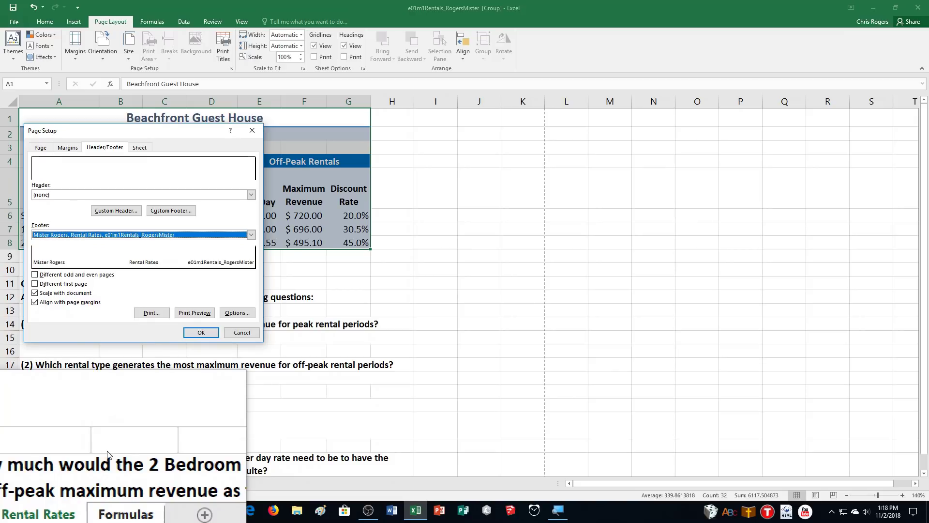
- Check both pages in Print Preview and set scaling to Fit Sheet on One Page
click(174, 308)
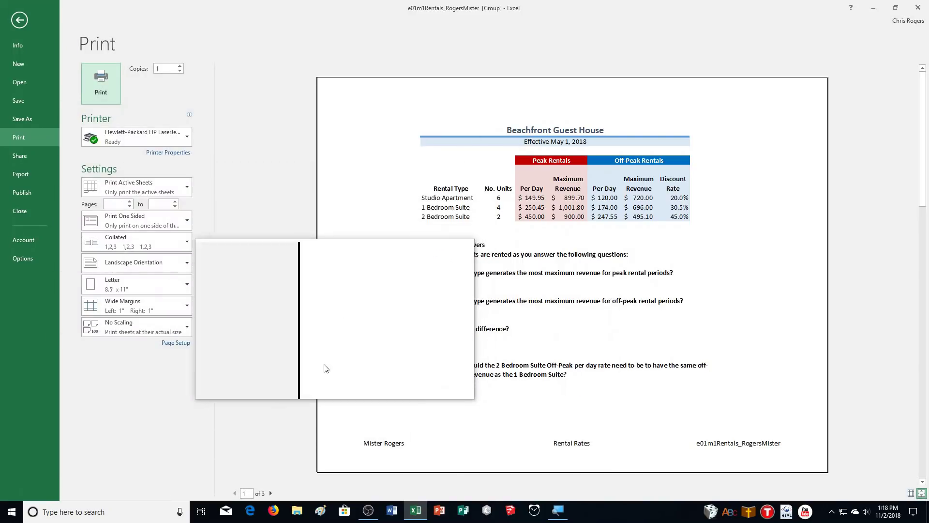
click(271, 494)
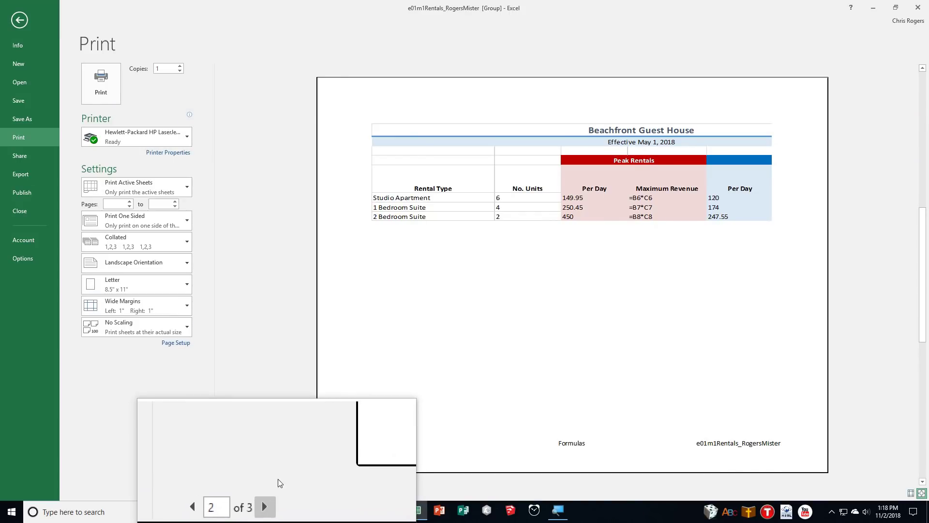
click(106, 326)
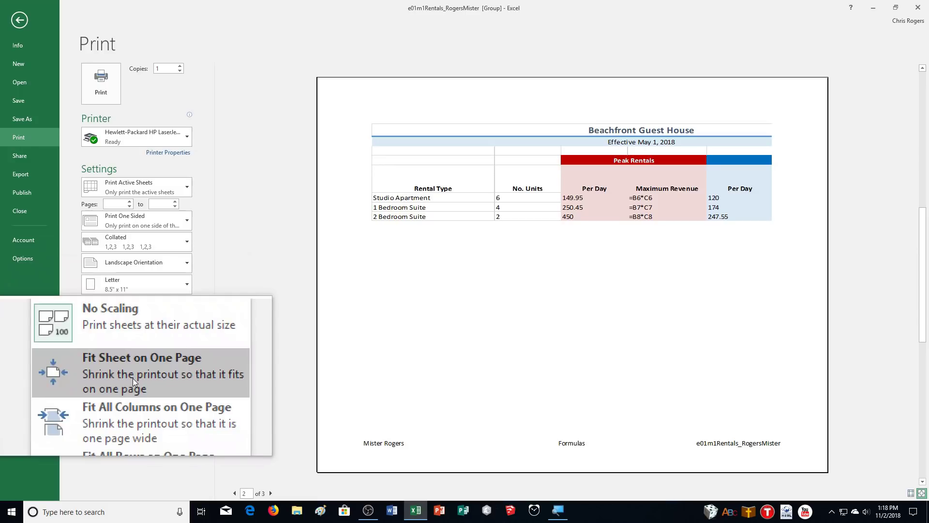
click(133, 378)
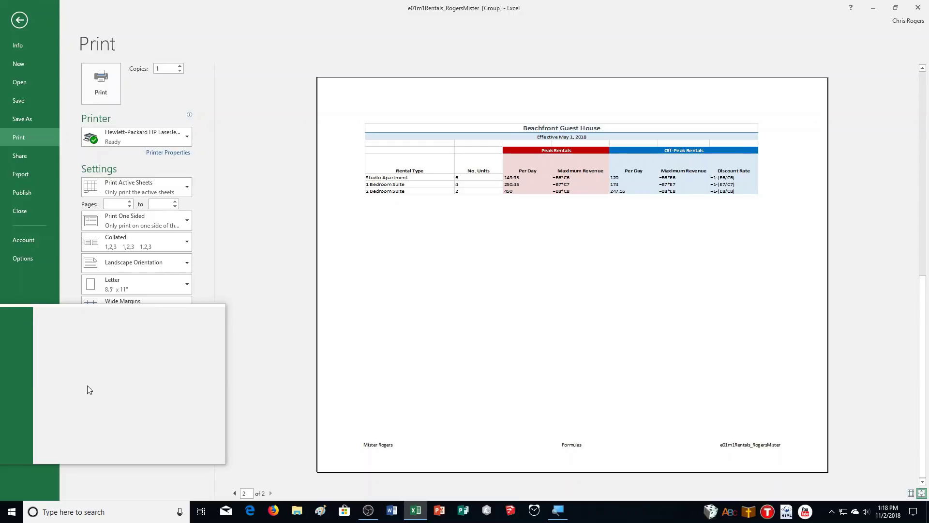
key(Escape)
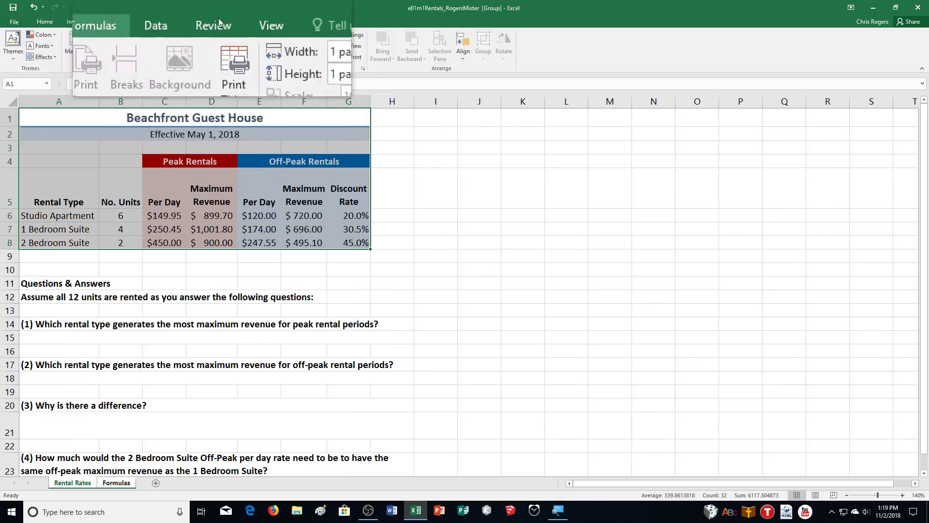
- Tick Print under both Gridlines and Headings in Sheet Options, then deselect the table
click(314, 56)
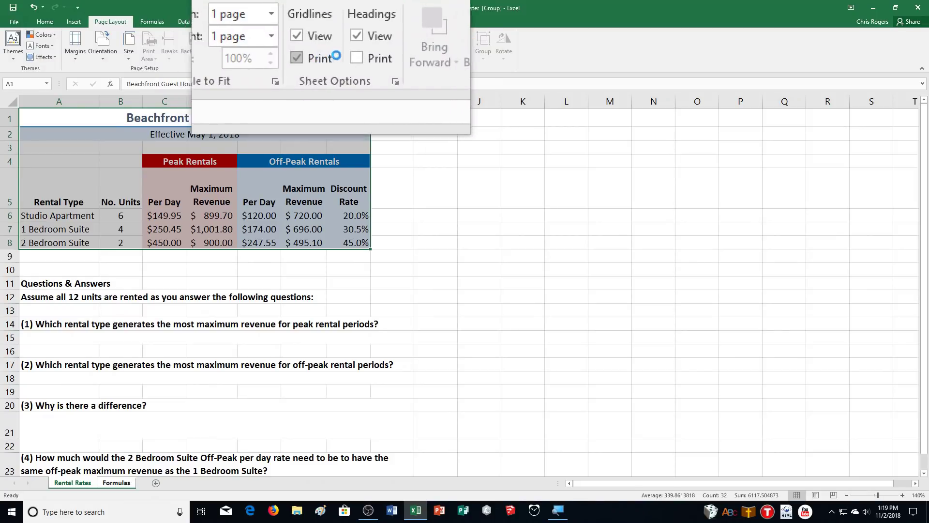
click(348, 58)
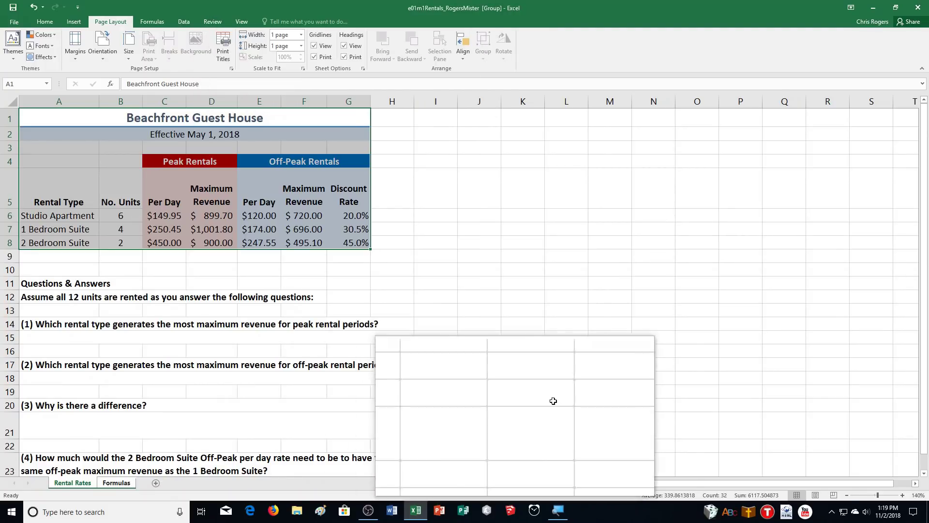
click(612, 377)
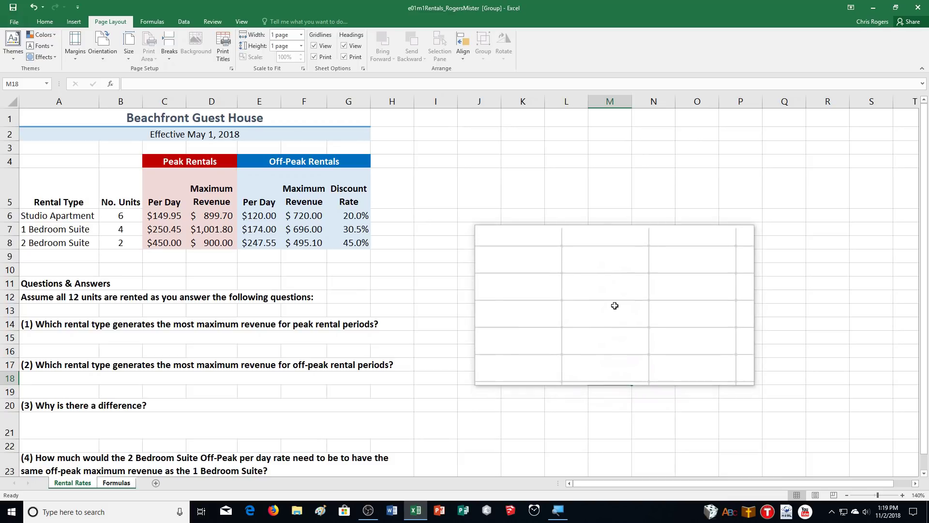
- Ungroup the Rental Rates and Formulas sheets, then view the Formulas sheet
right_click(110, 484)
click(114, 476)
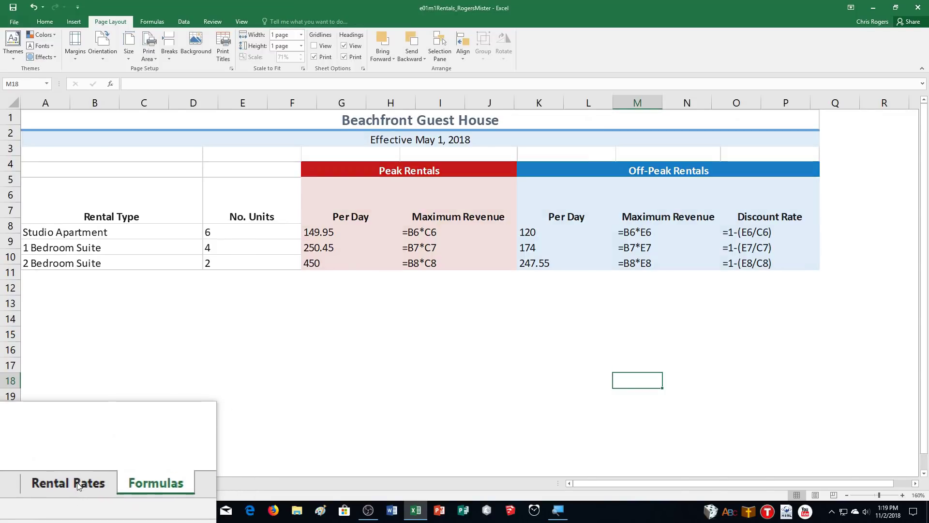
click(73, 483)
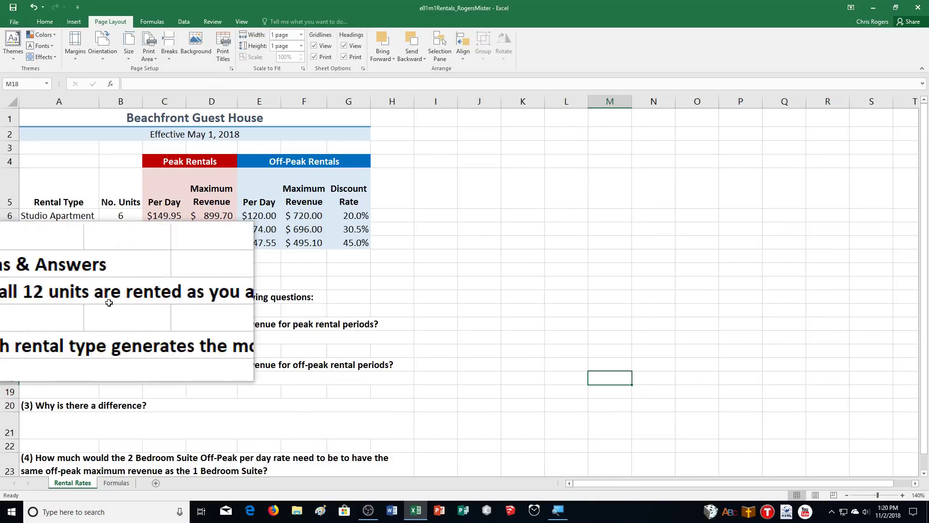
click(117, 483)
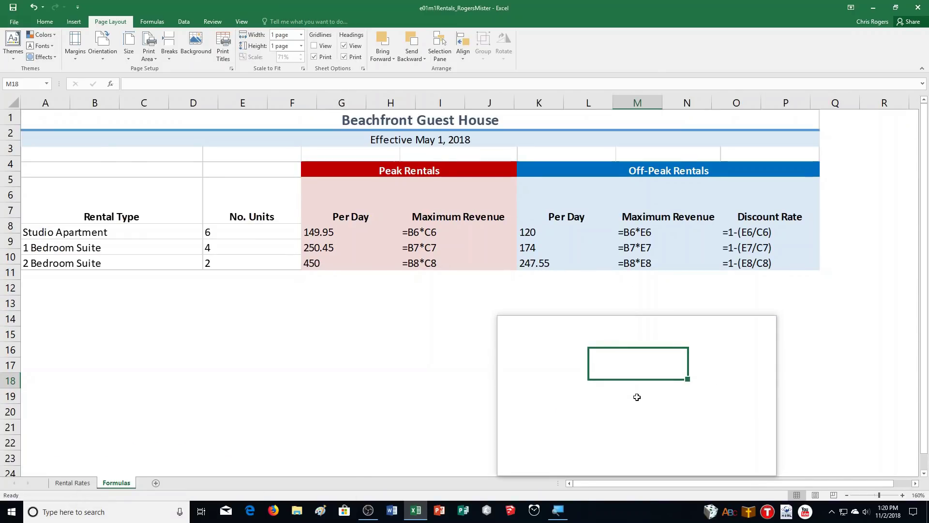